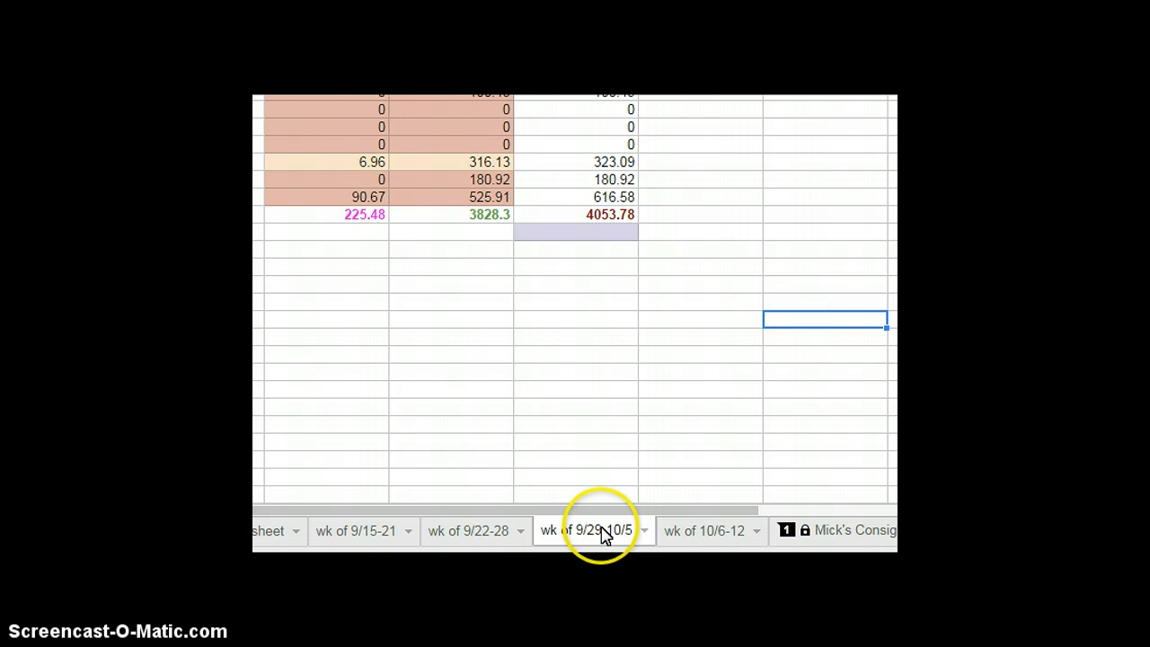
# Duplicate the "wk of 9/29-10/5" sheet and change the copy's week heading in B3 to "Wk End 10/12/14".
pyautogui.rightClick(603, 533)
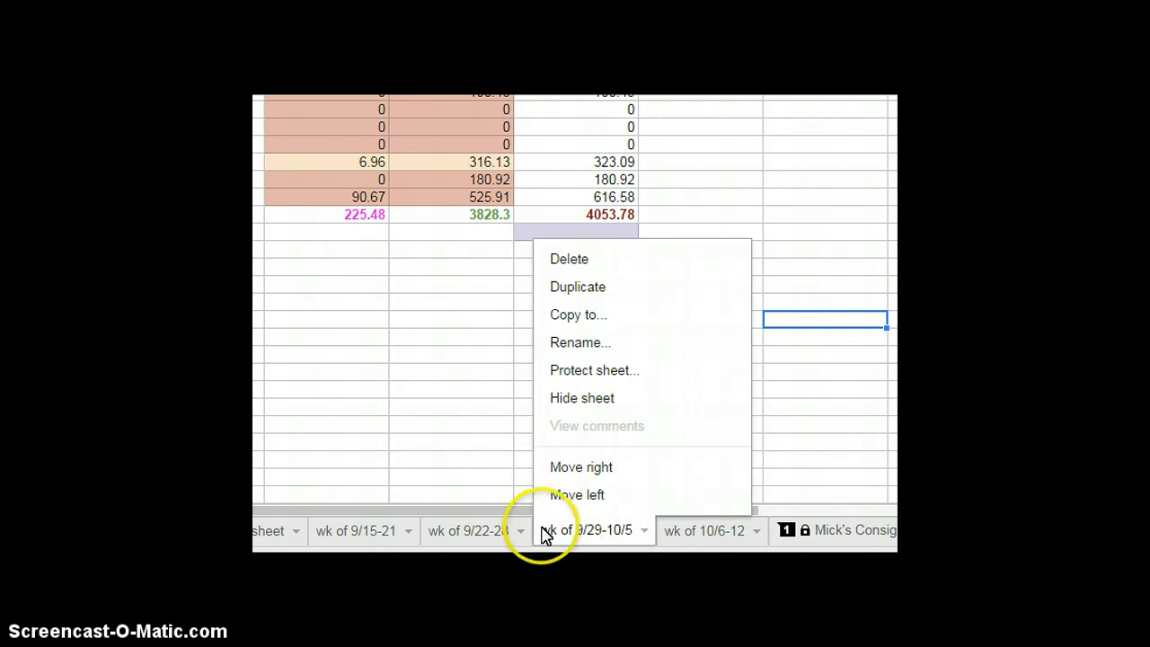
pyautogui.click(582, 288)
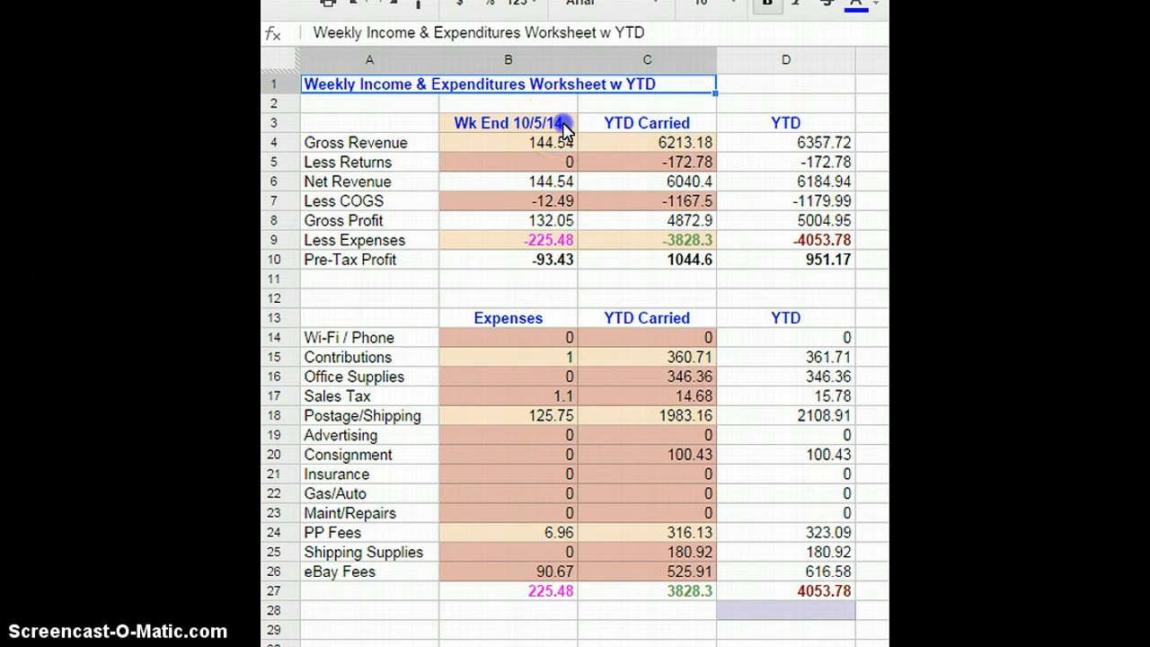
pyautogui.click(564, 126)
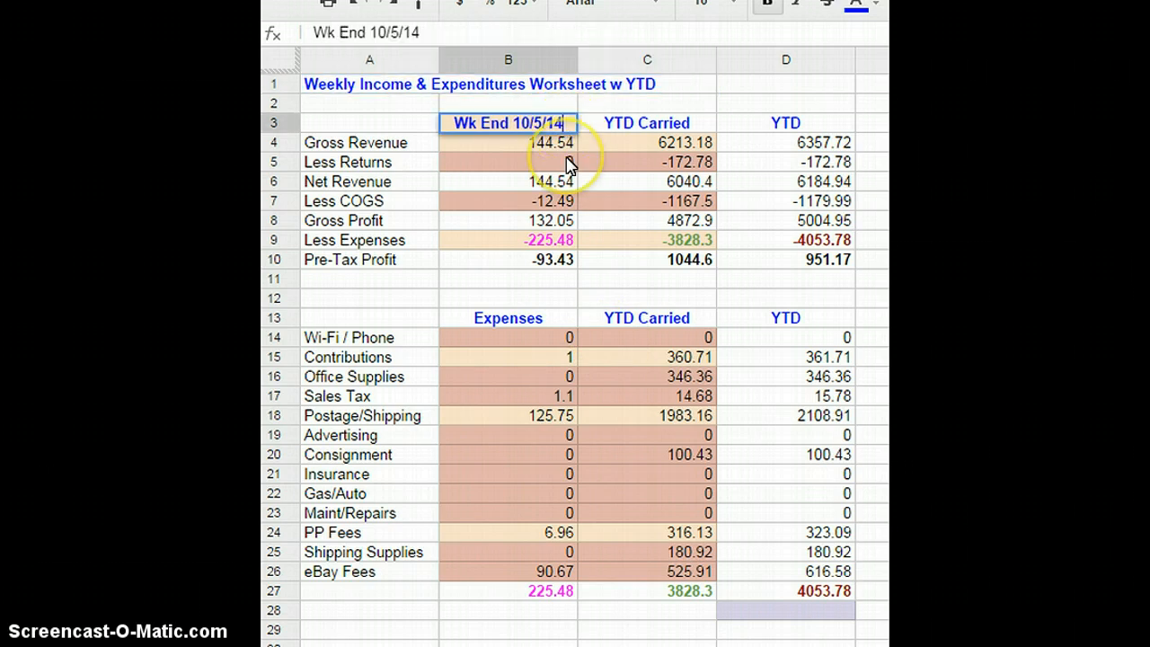
pyautogui.press('BackSpace')
pyautogui.press('BackSpace')
pyautogui.press('BackSpace')
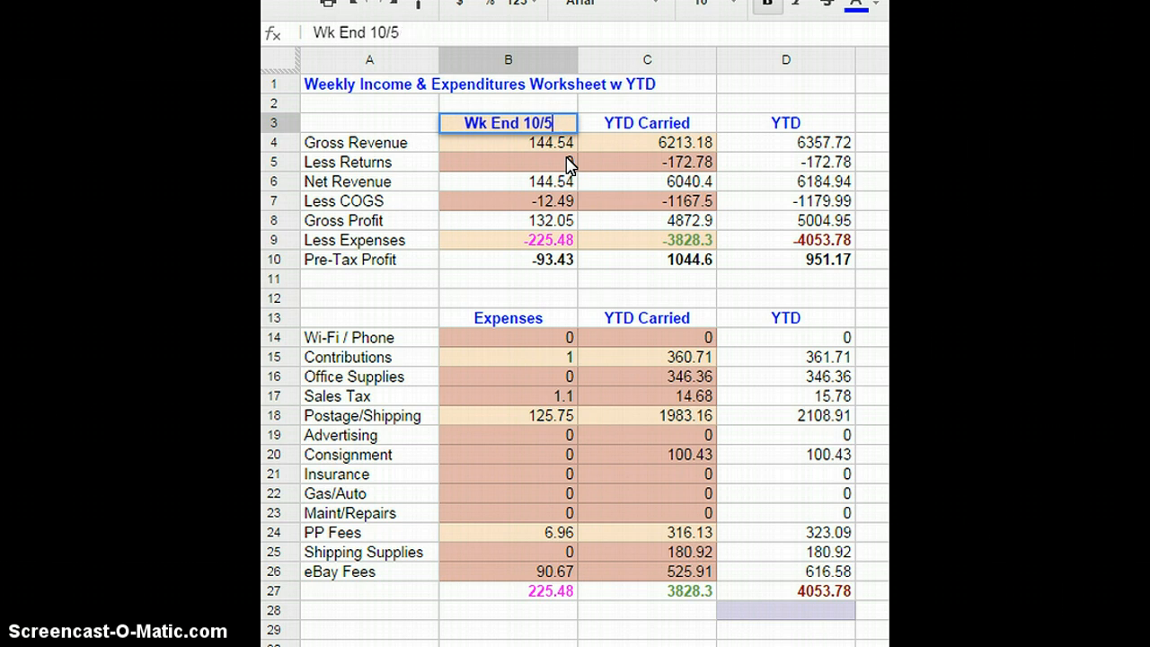
pyautogui.write('12')
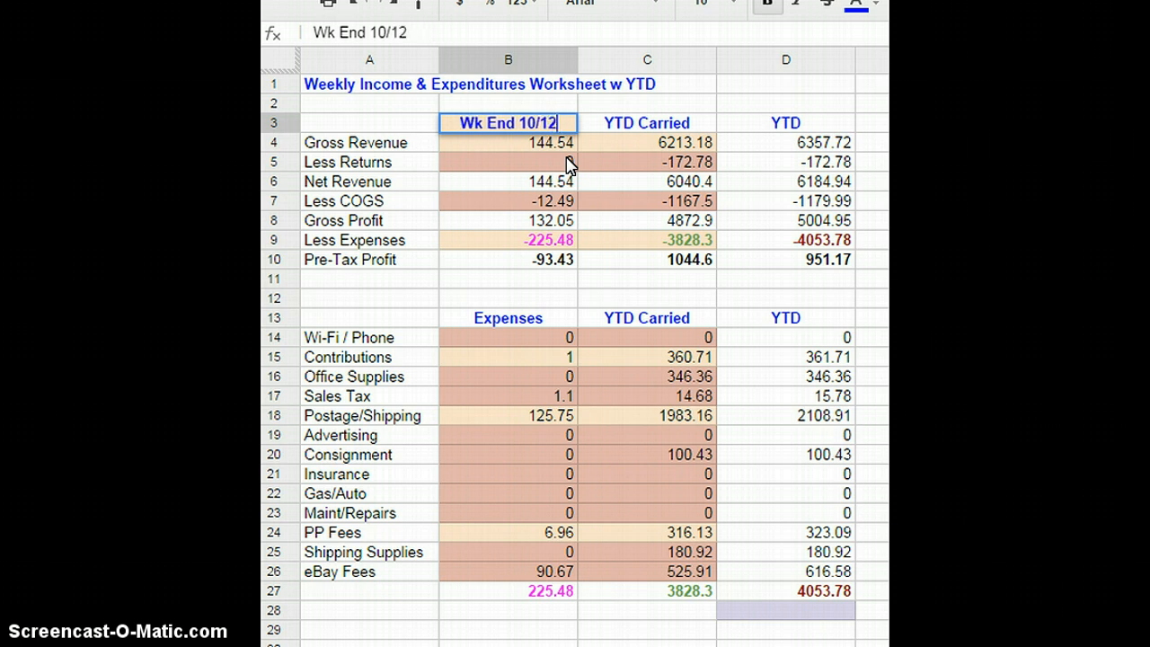
pyautogui.write('/')
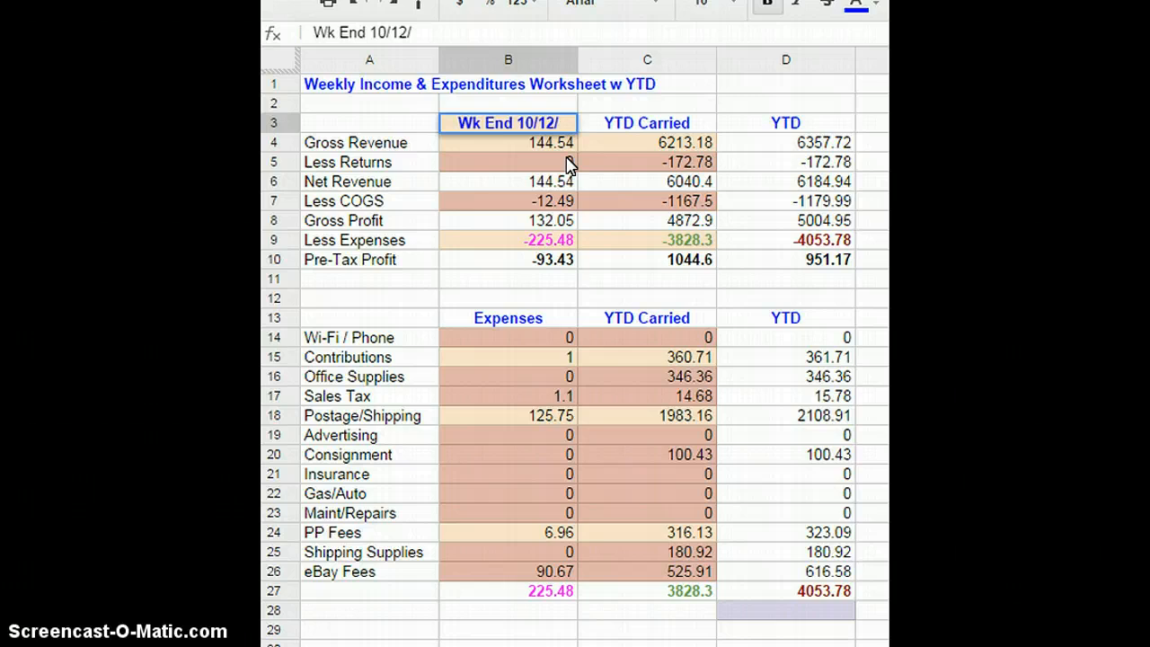
pyautogui.write('14')
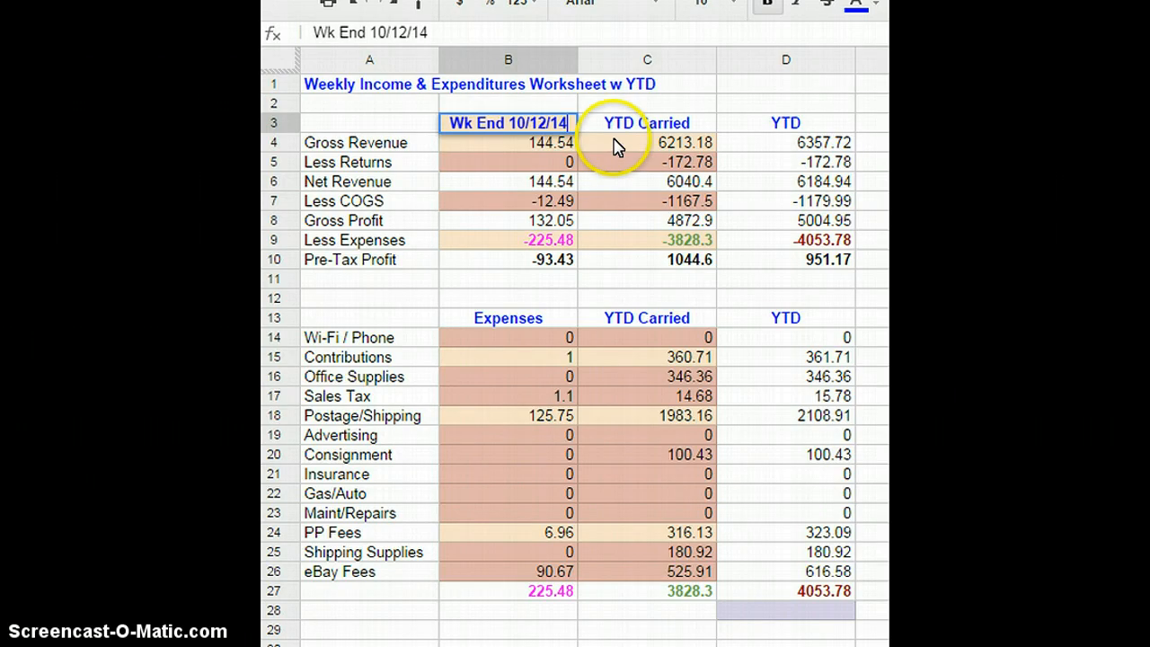
# Set the YTD Carried amount for Gross Revenue in C4 to 6357.72.
pyautogui.click(616, 149)
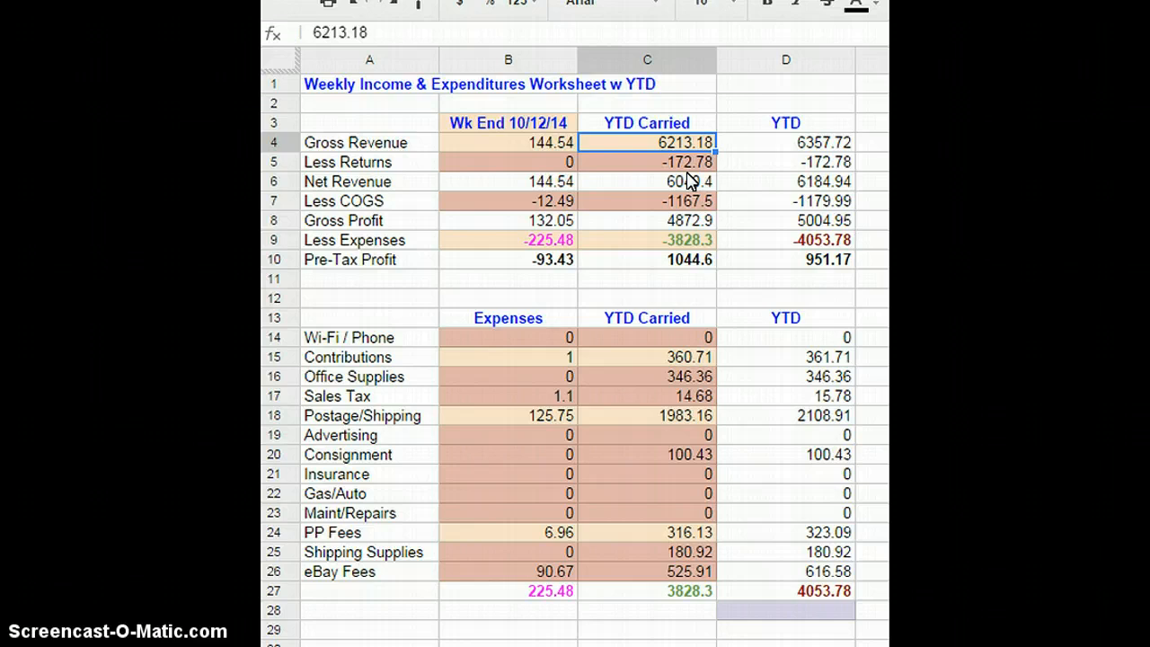
pyautogui.write('6357.72')
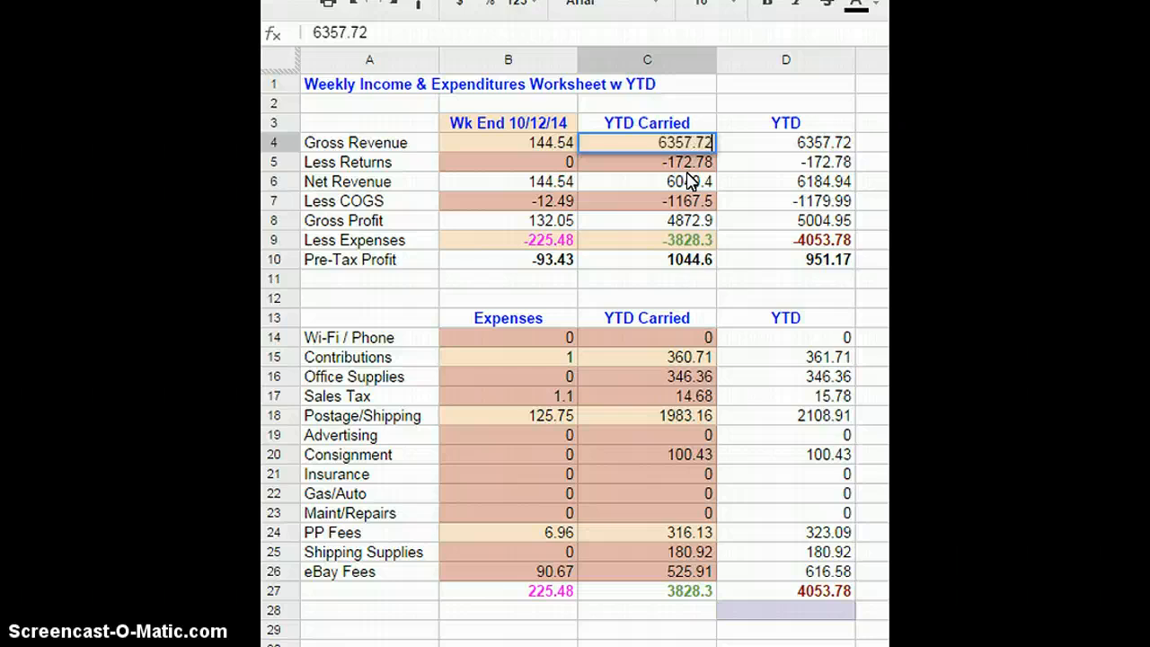
pyautogui.press('Return')
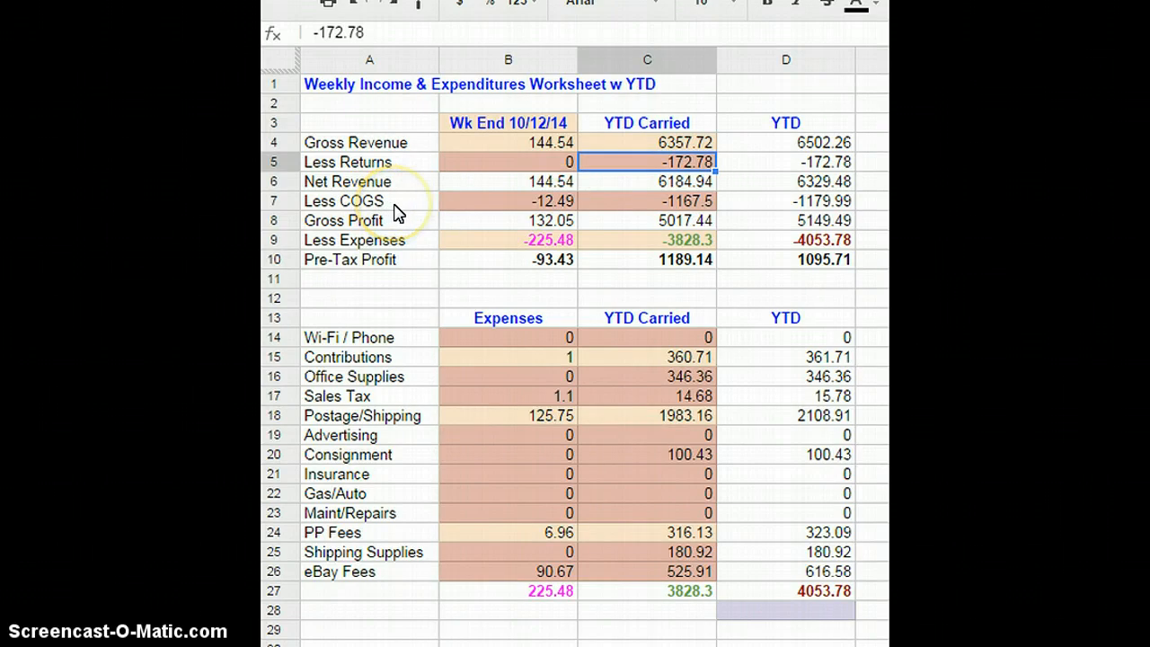
# Set the Less COGS row's YTD Carried amount to -1179.99 and its weekly amount to 0.
pyautogui.click(687, 204)
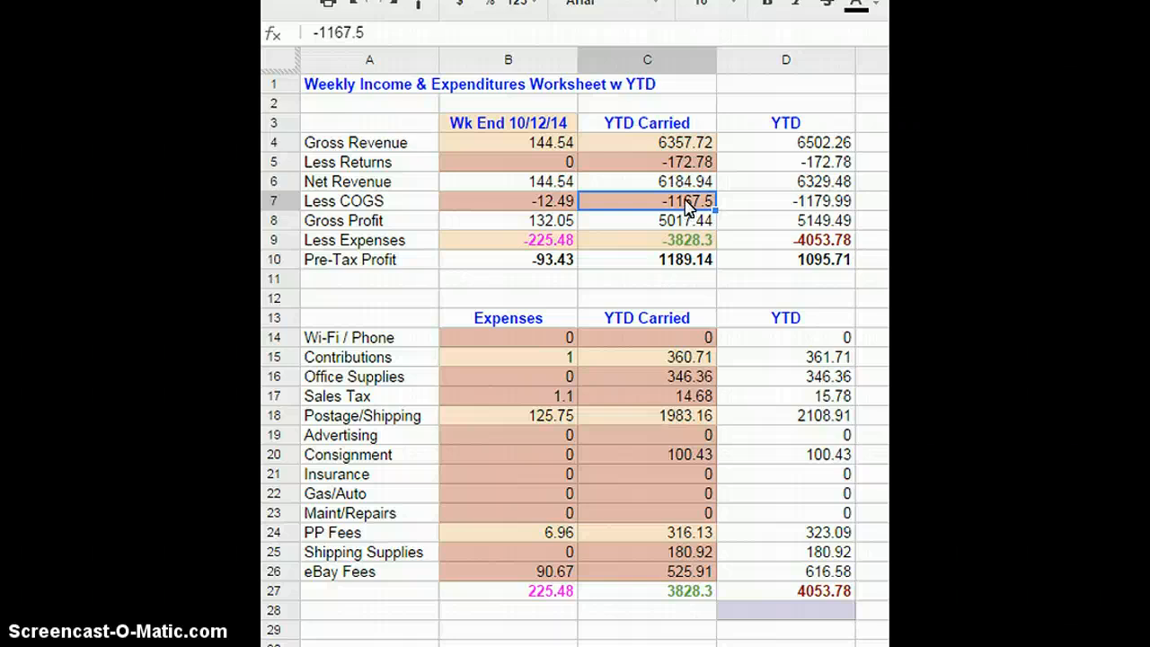
pyautogui.write('-')
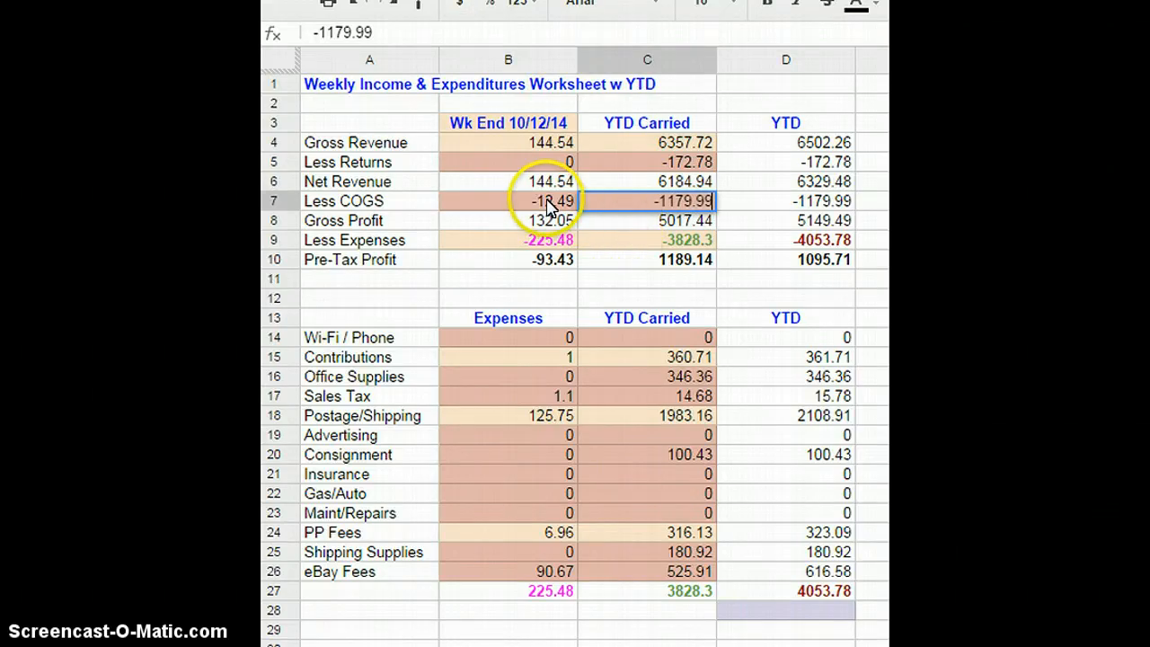
pyautogui.press('Left')
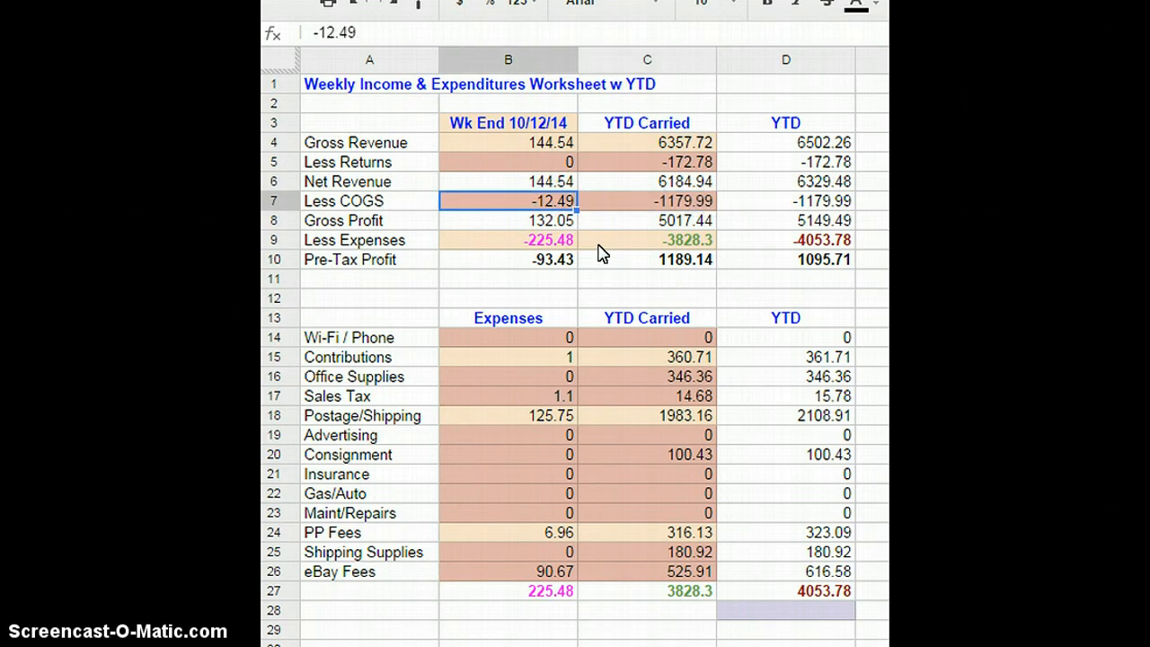
pyautogui.write('0')
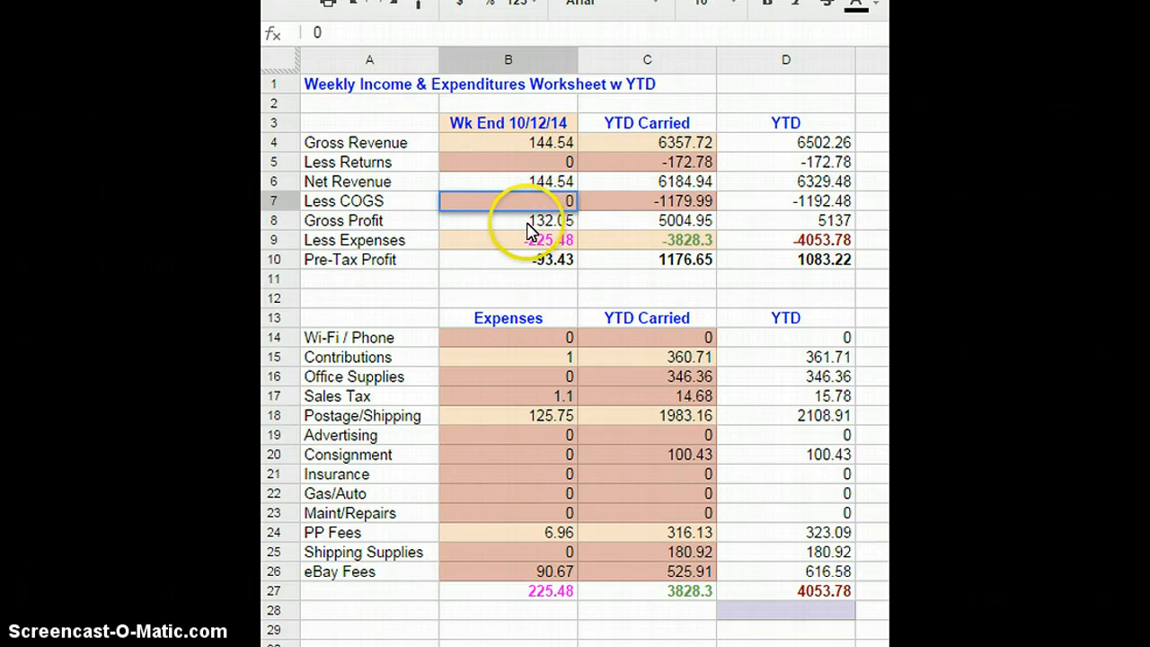
pyautogui.press('Return')
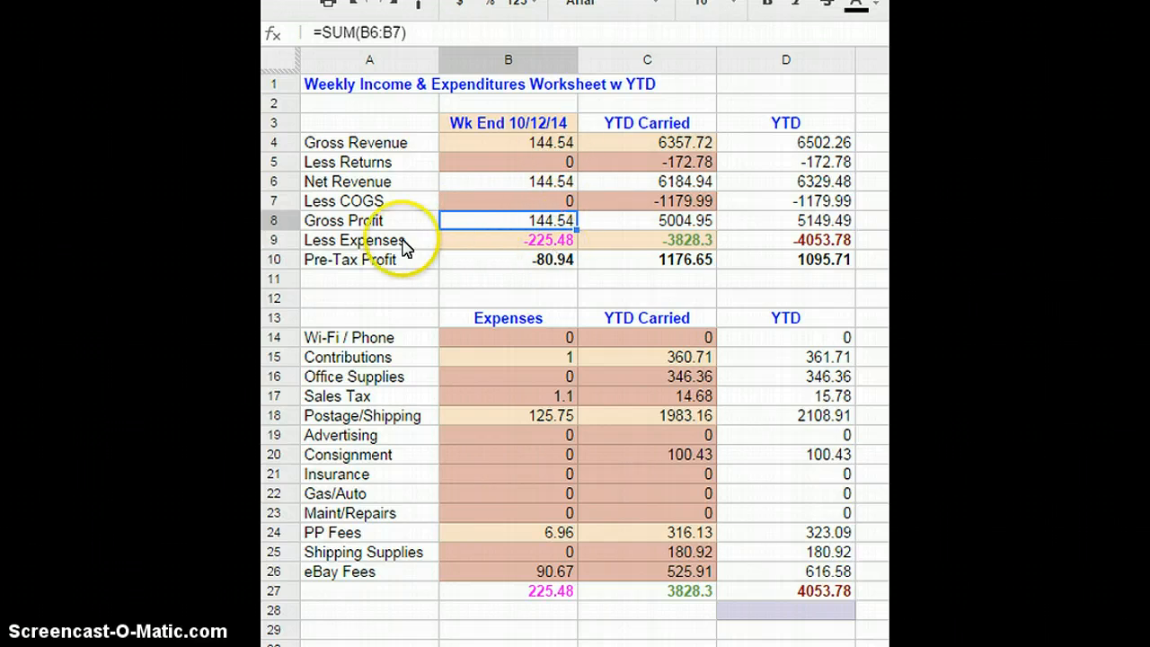
# Set the YTD Carried amount for Less Expenses in C9 to -4053.78.
pyautogui.click(382, 246)
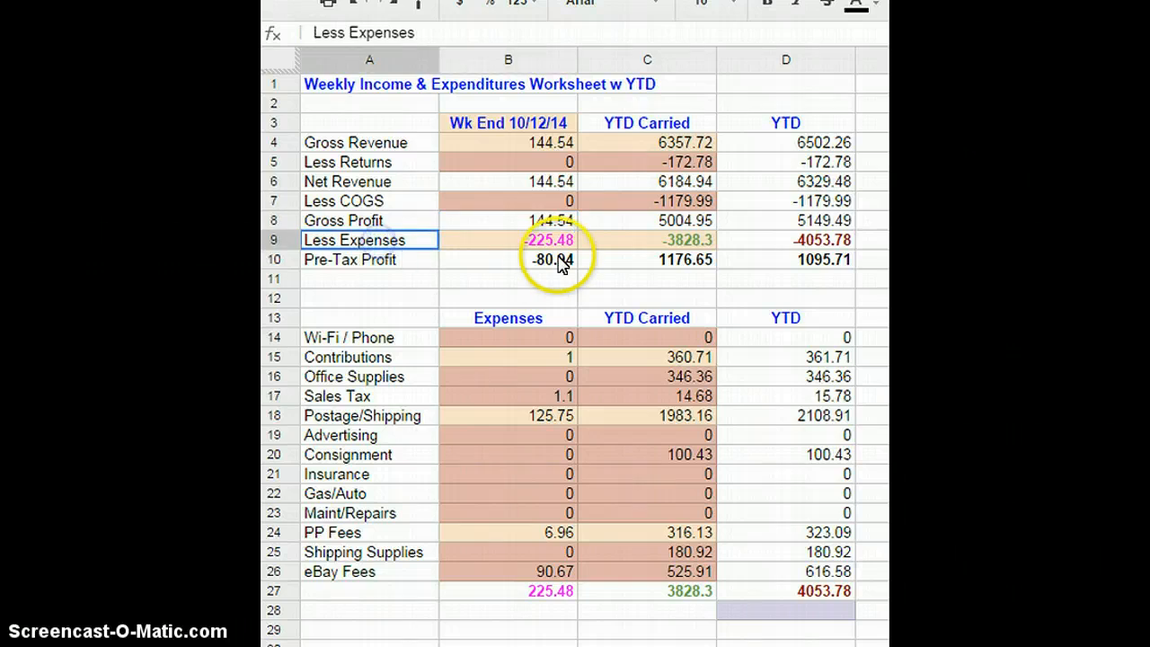
pyautogui.click(679, 243)
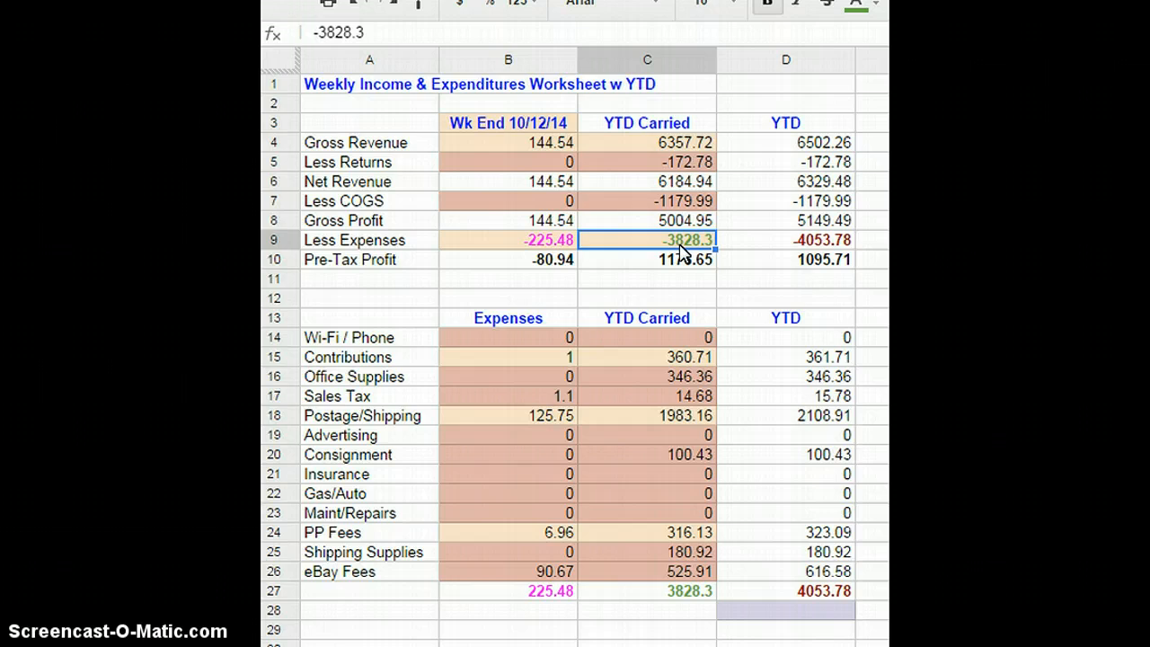
pyautogui.press('BackSpace')
pyautogui.write('-40')
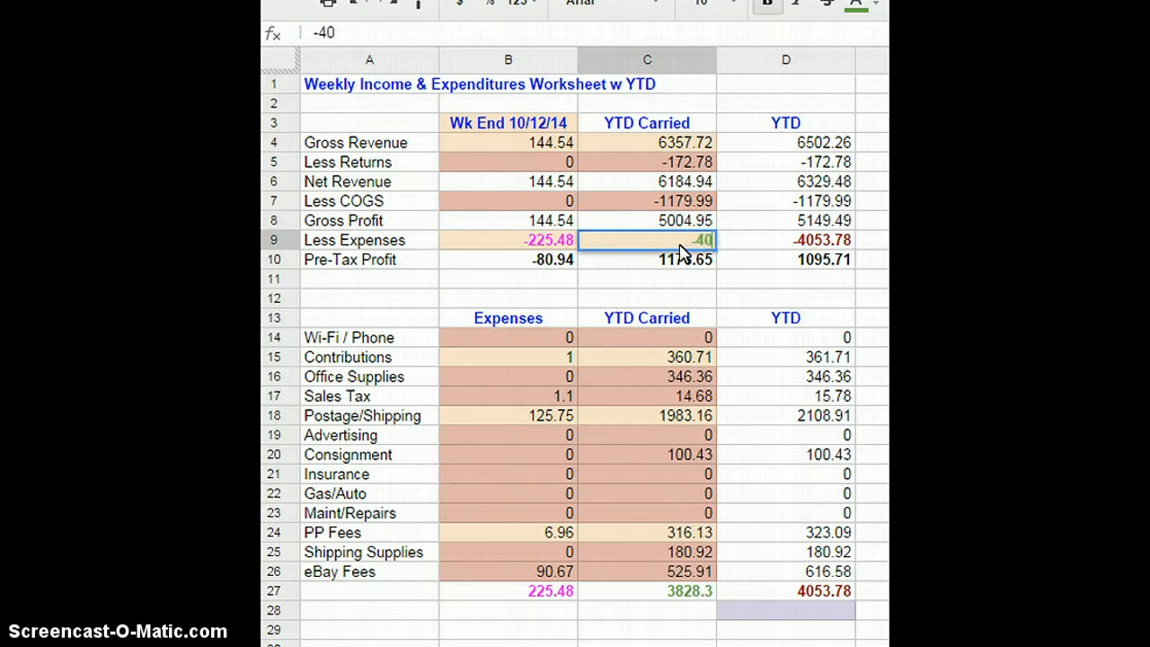
pyautogui.write('53.78')
# Set the weekly Less Expenses amount in B9 to -47.92.
pyautogui.click(565, 246)
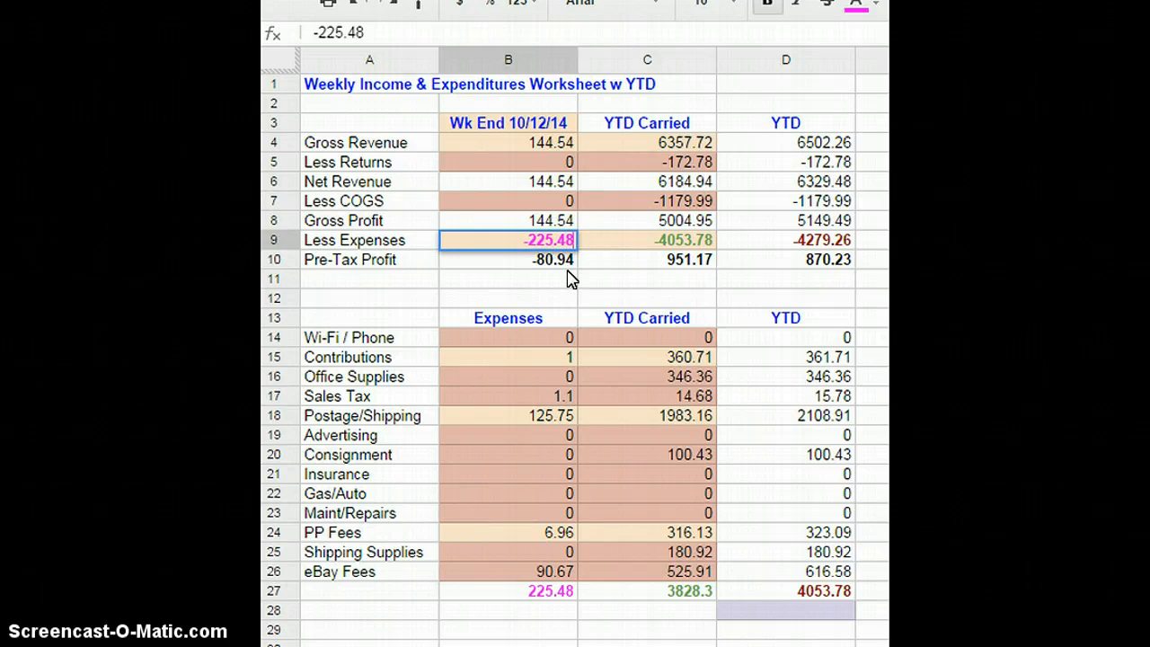
pyautogui.press('BackSpace')
pyautogui.press('BackSpace')
pyautogui.press('BackSpace')
pyautogui.press('BackSpace')
pyautogui.press('BackSpace')
pyautogui.press('BackSpace')
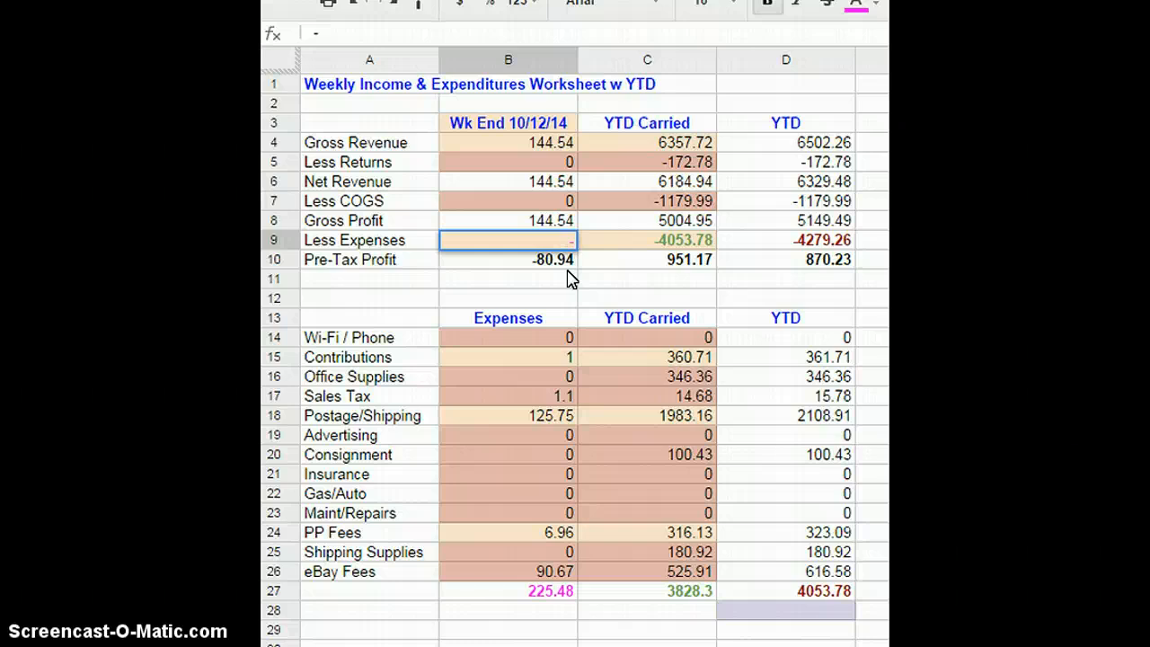
pyautogui.write('7')
pyautogui.press('BackSpace')
pyautogui.write('47.92')
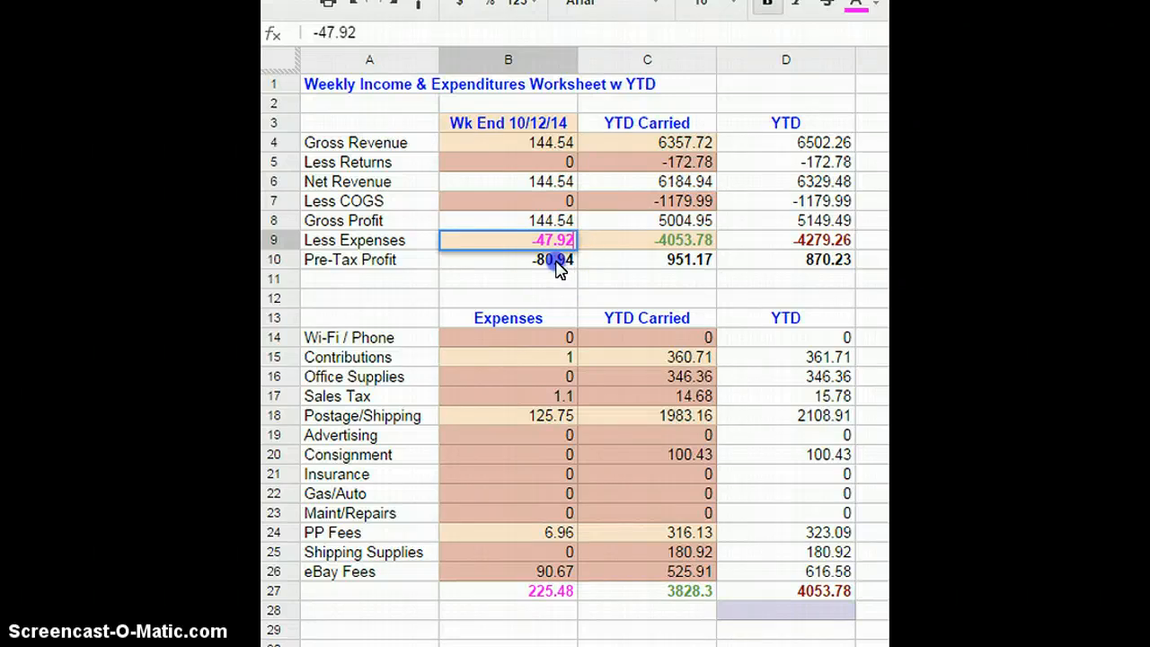
pyautogui.press('Return')
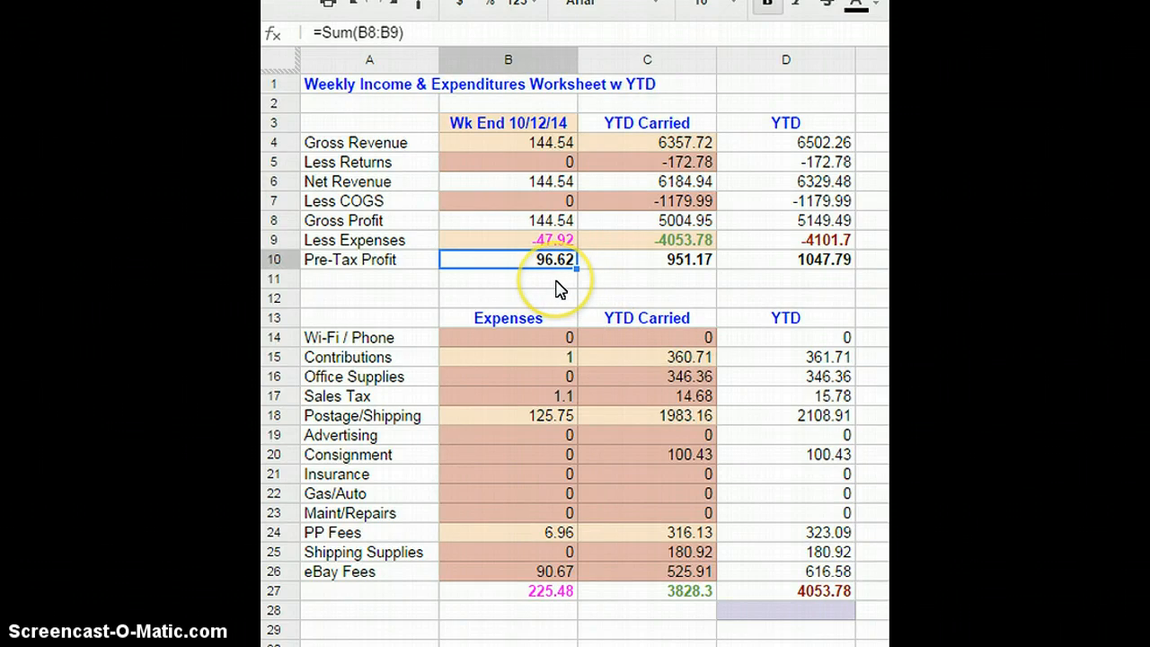
# Set the weekly Gross Revenue amount in B4 to 162.52.
pyautogui.click(541, 144)
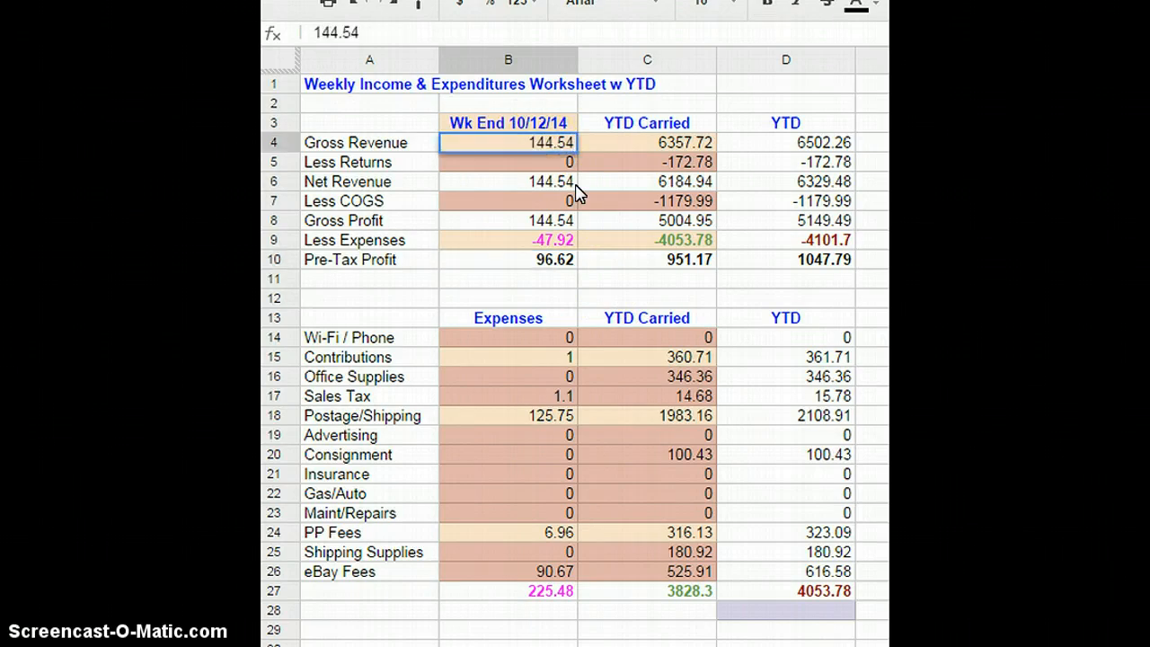
pyautogui.press('BackSpace')
pyautogui.press('BackSpace')
pyautogui.press('BackSpace')
pyautogui.press('BackSpace')
pyautogui.press('BackSpace')
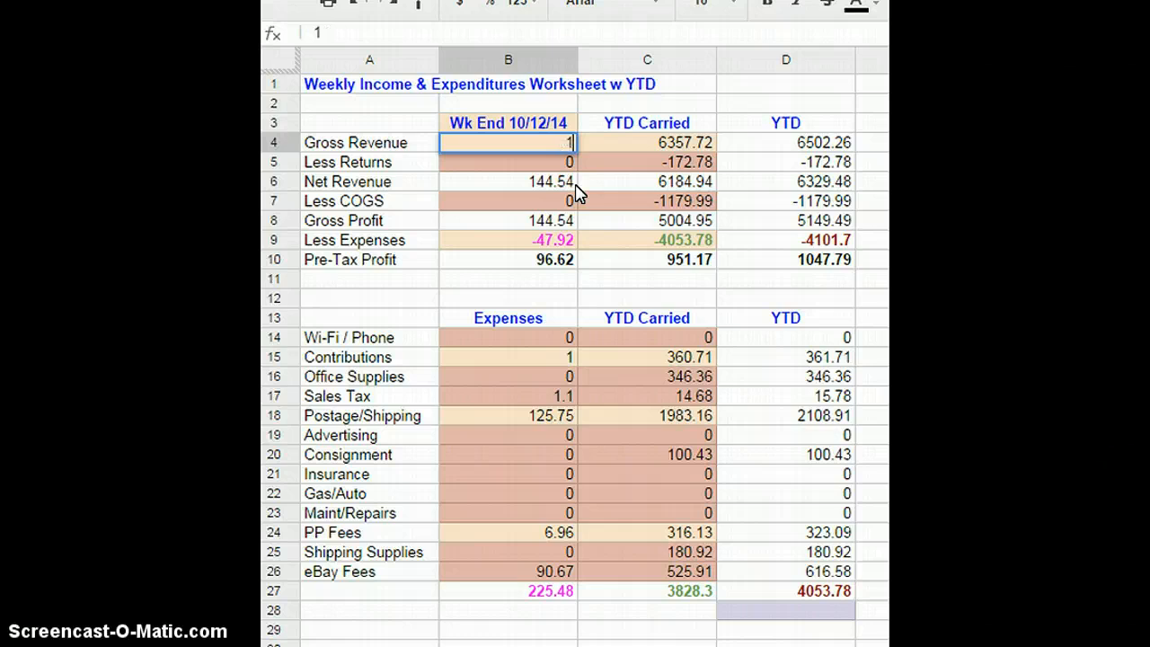
pyautogui.write('62.52')
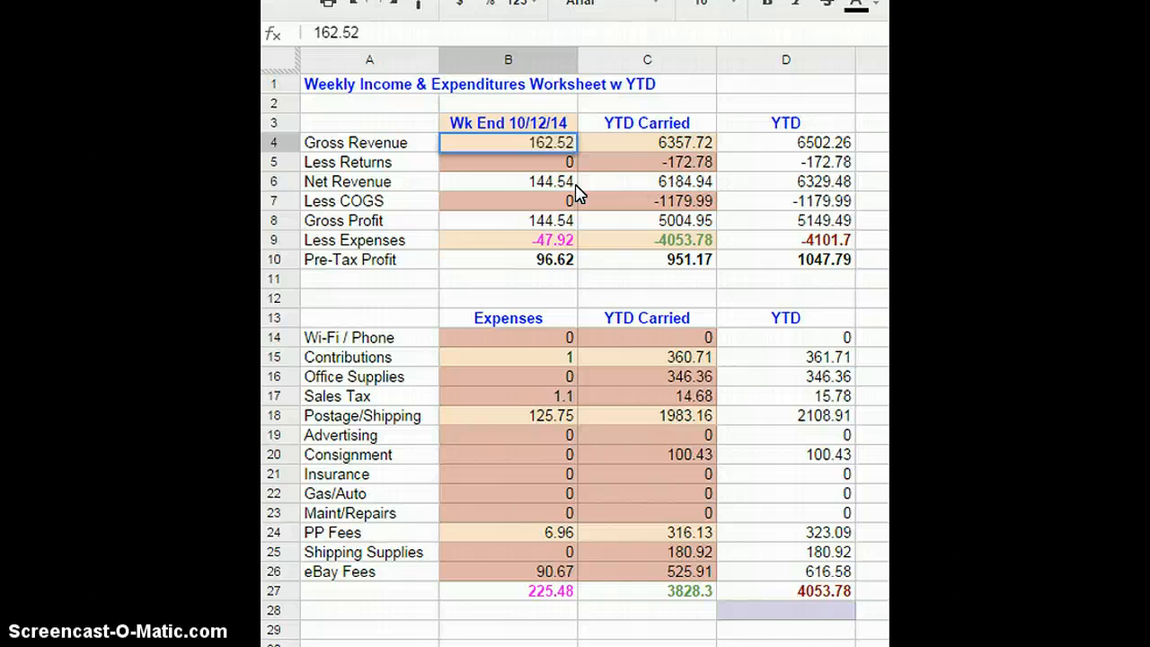
pyautogui.press('Return')
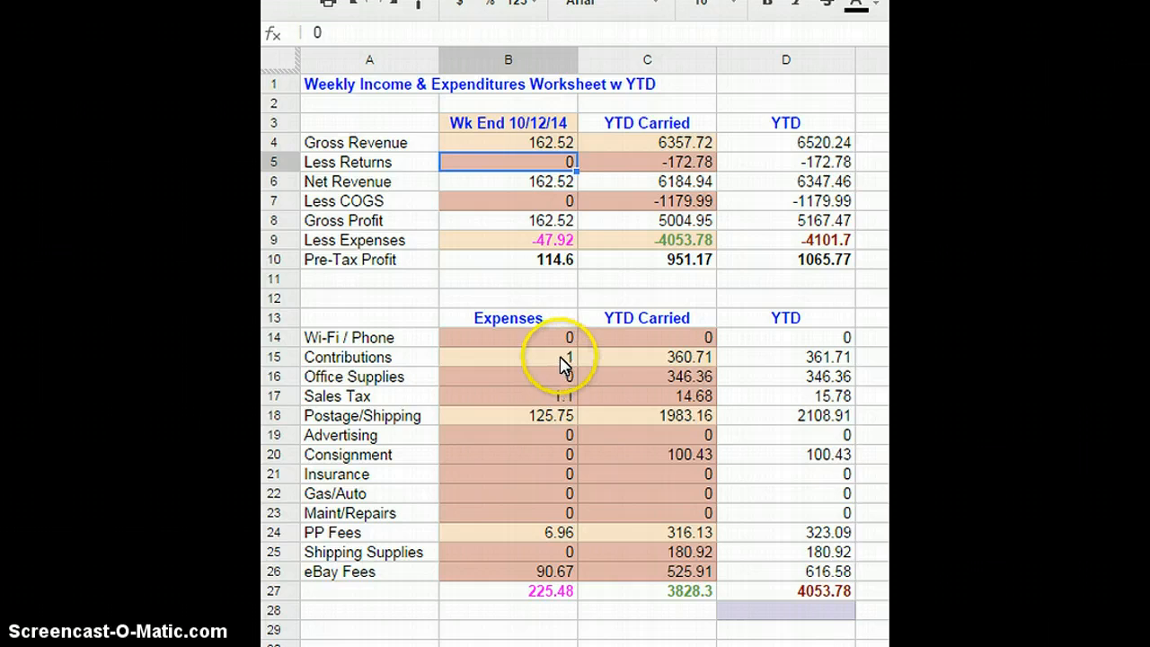
# Set the Contributions row's YTD Carried amount to 361.71 and its weekly expense to 2.
pyautogui.click(665, 359)
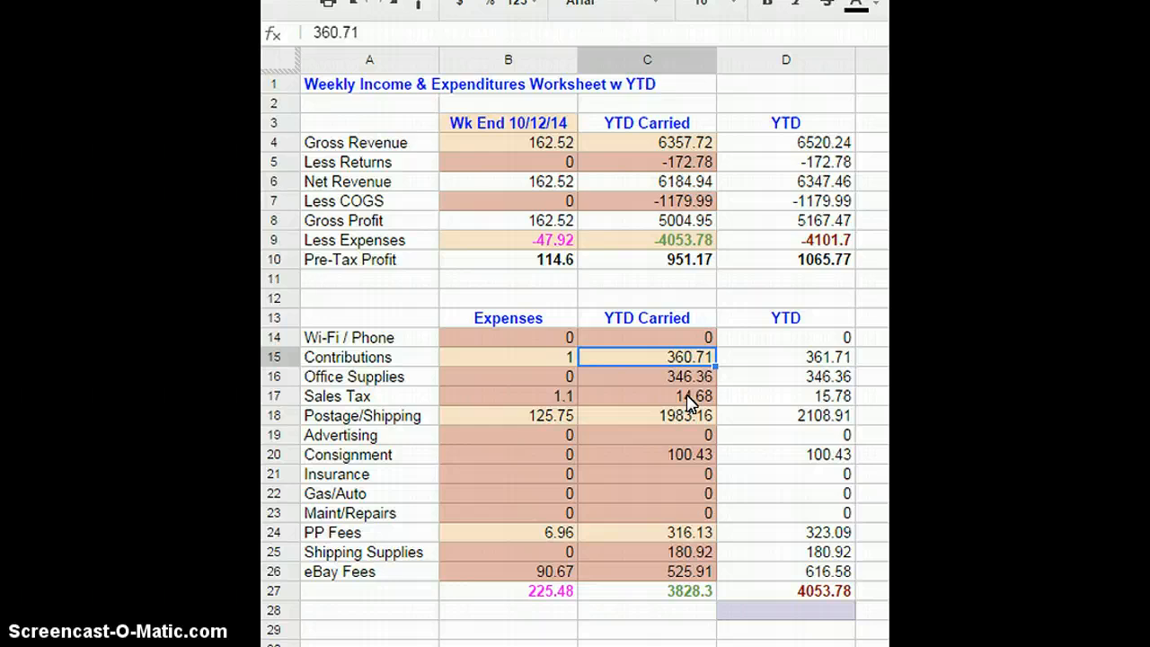
pyautogui.write('361.')
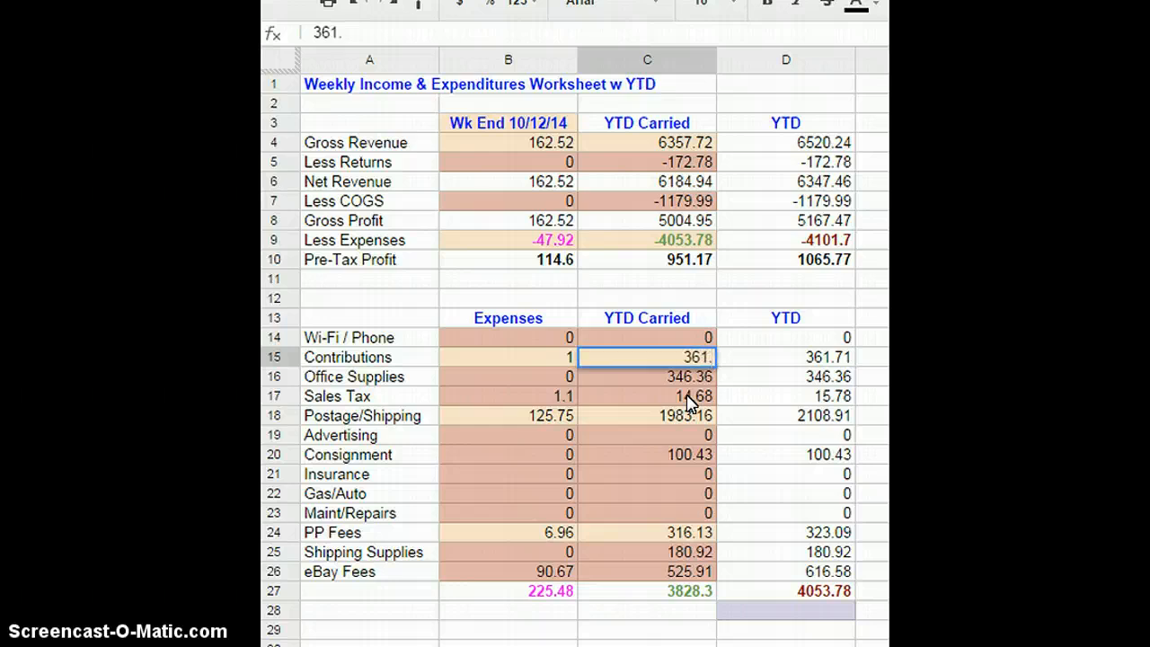
pyautogui.write('71')
pyautogui.press('Return')
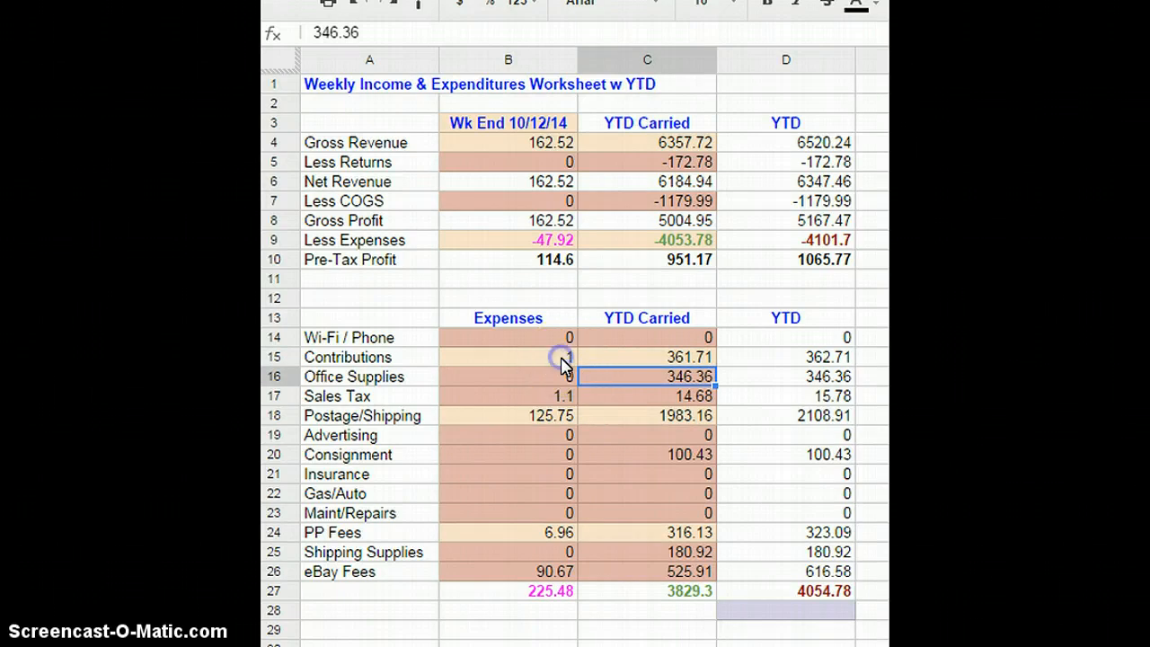
pyautogui.click(562, 361)
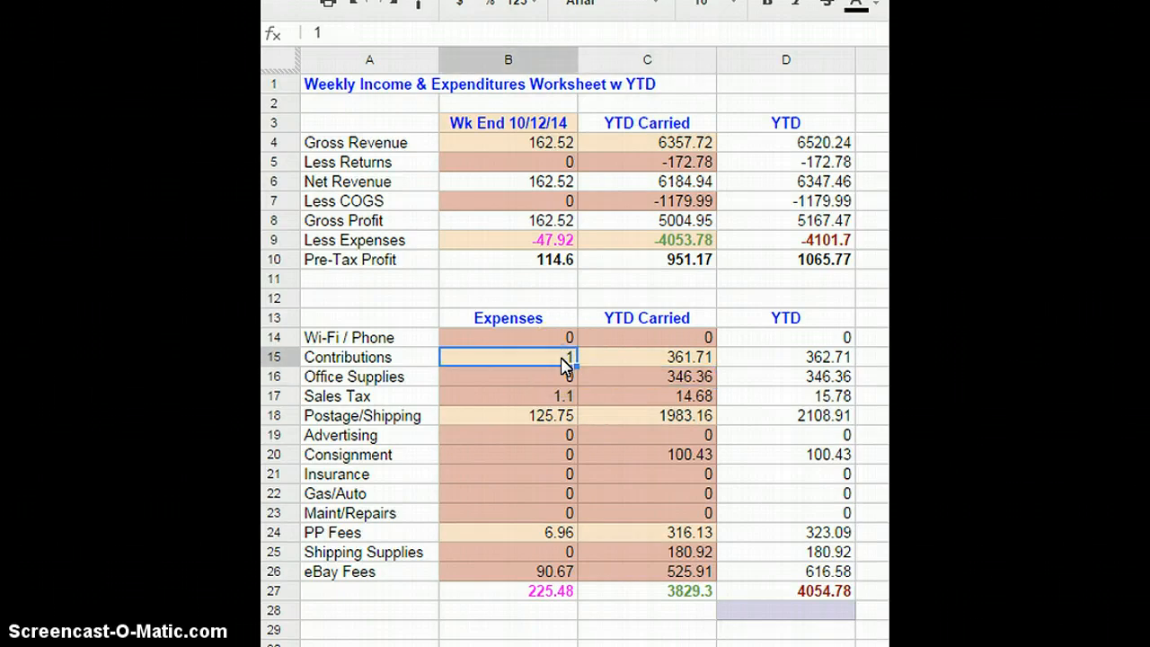
pyautogui.write('2')
pyautogui.press('Return')
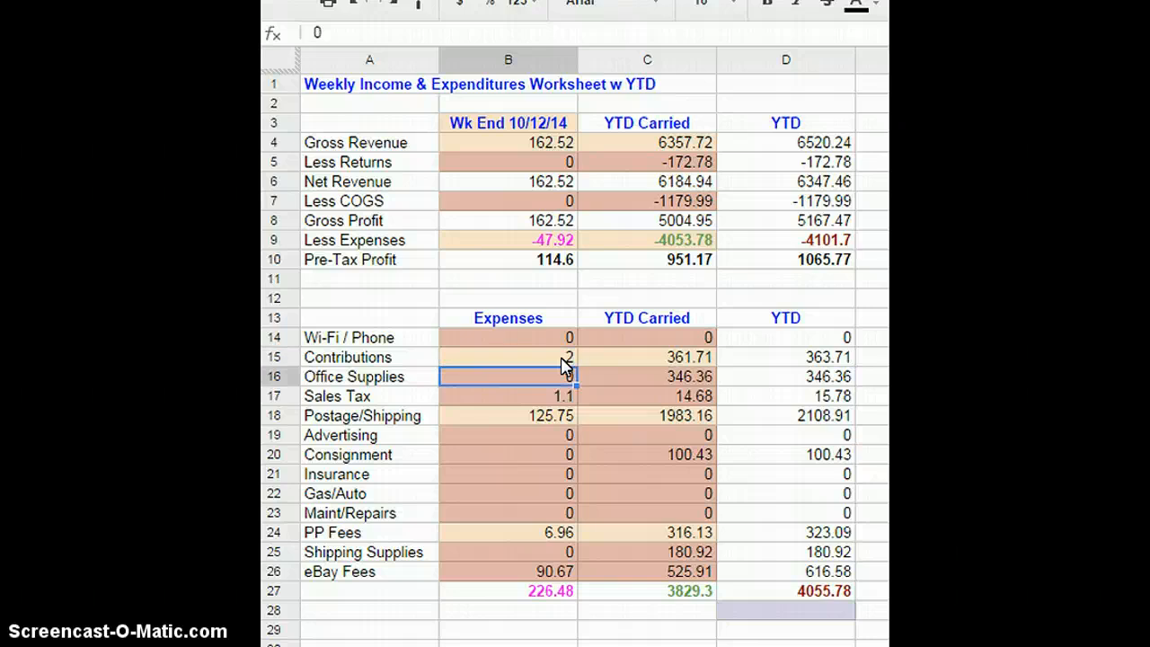
# Set the PP Fees row's YTD Carried amount to 323.09 and its weekly expense to 8.21.
pyautogui.click(653, 534)
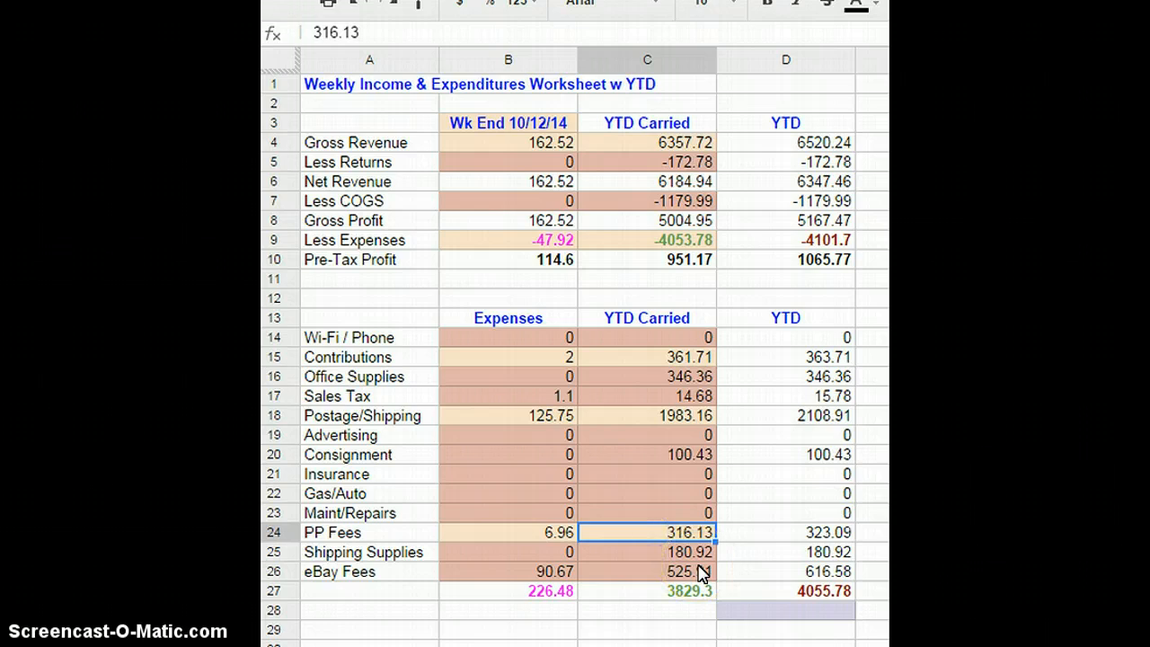
pyautogui.write('323.')
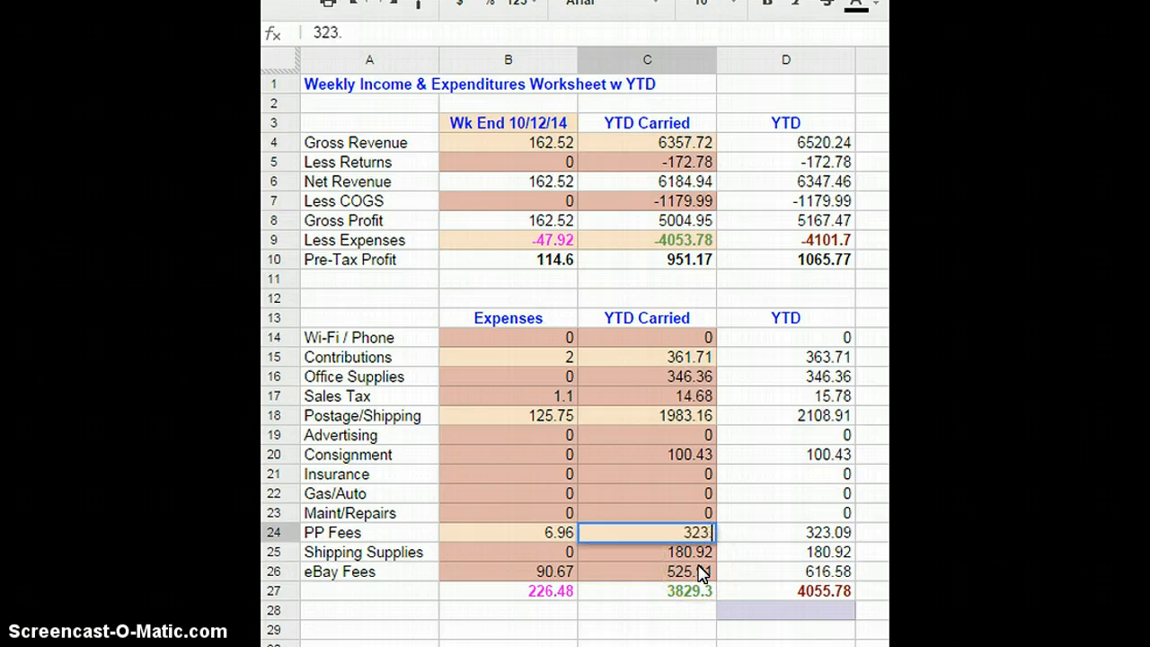
pyautogui.write('09')
pyautogui.press('Return')
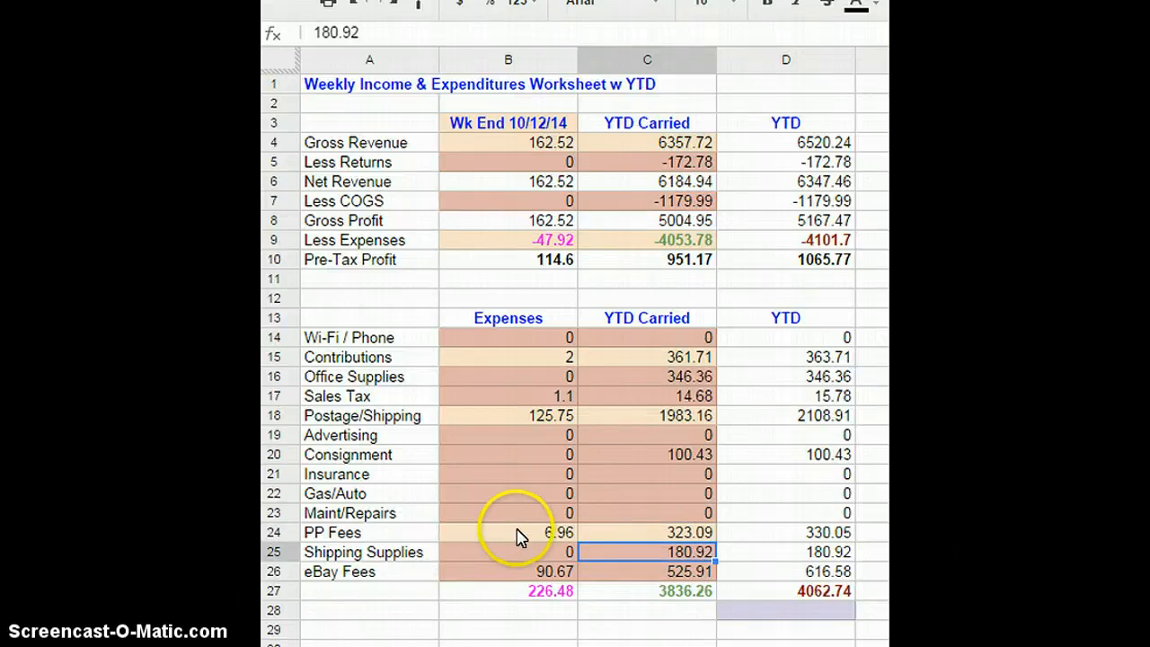
pyautogui.press('Up')
pyautogui.press('Left')
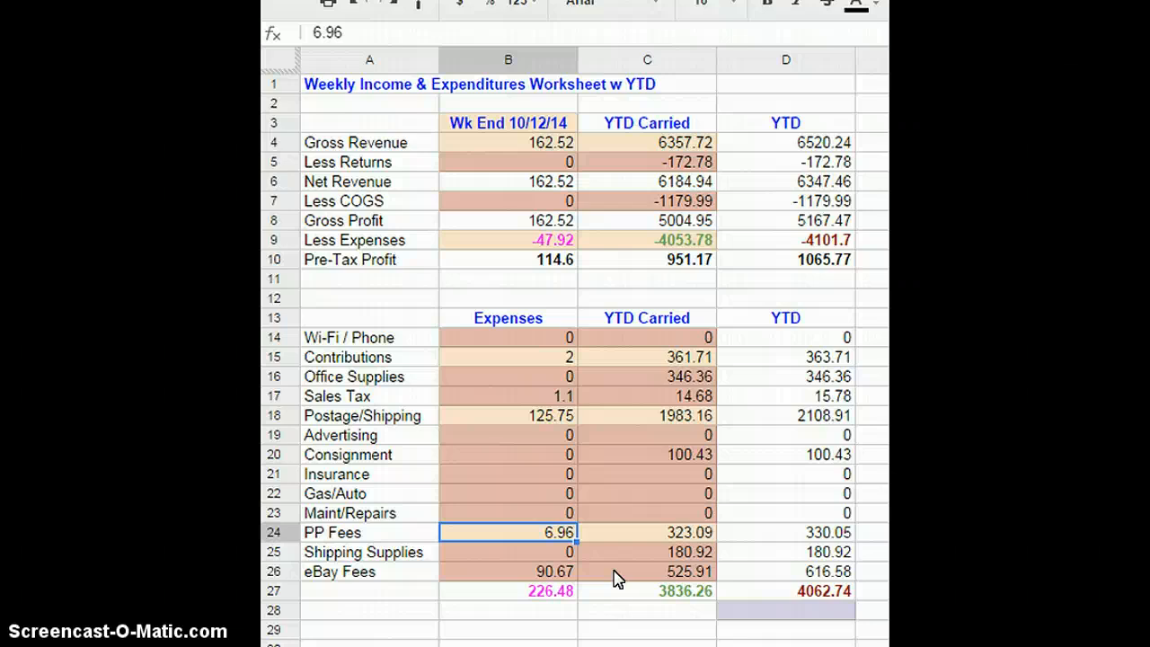
pyautogui.write('8.21')
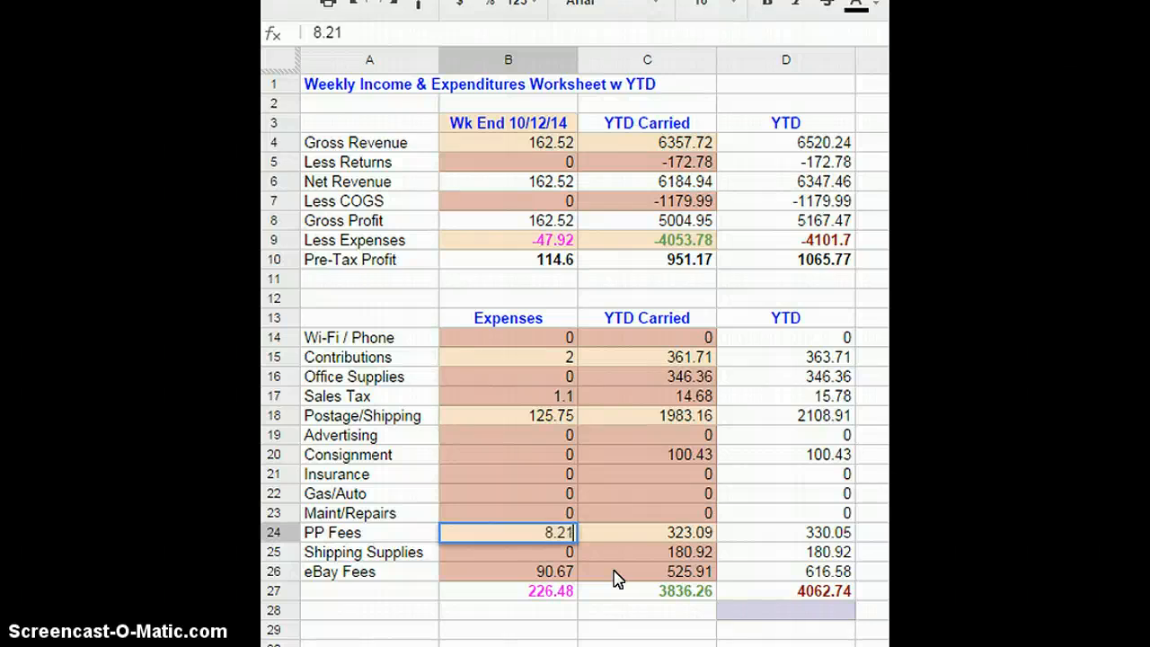
pyautogui.press('Return')
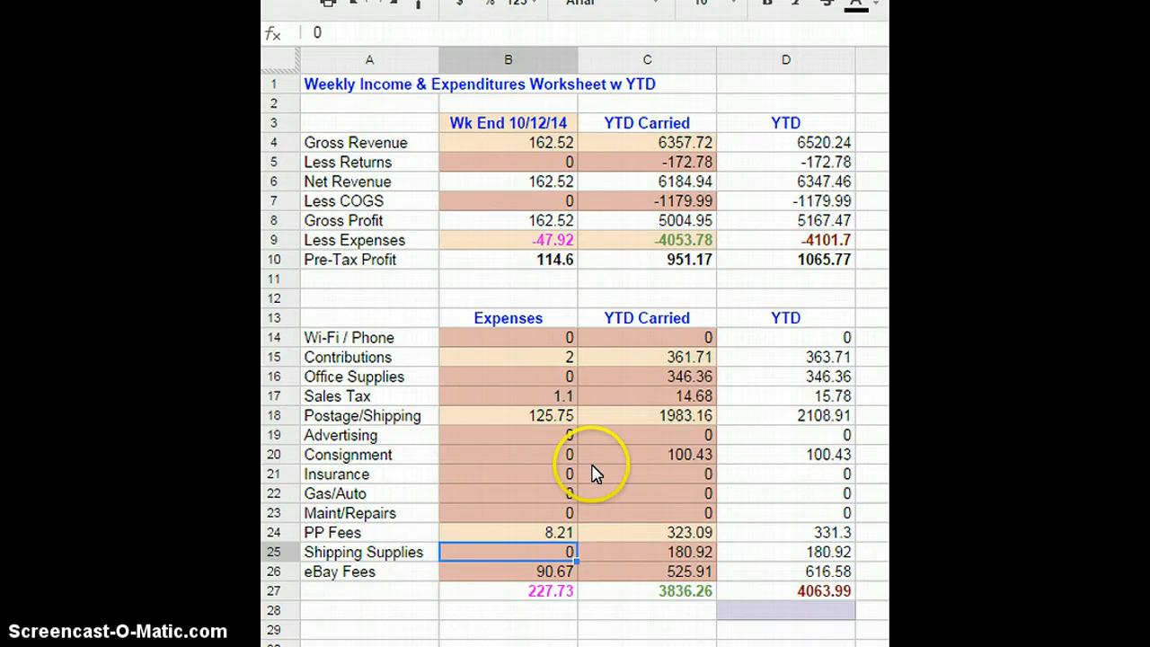
# Set the Postage/Shipping row's YTD Carried amount to 2108.91 and its weekly expense to 37.71.
pyautogui.click(673, 417)
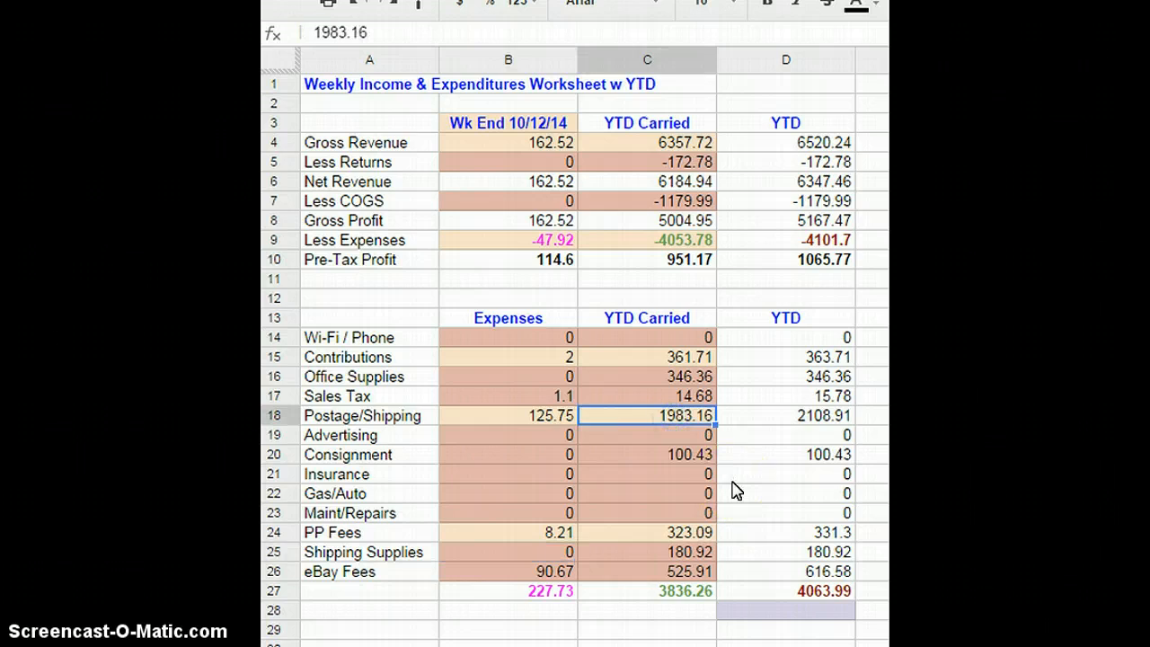
pyautogui.write('210')
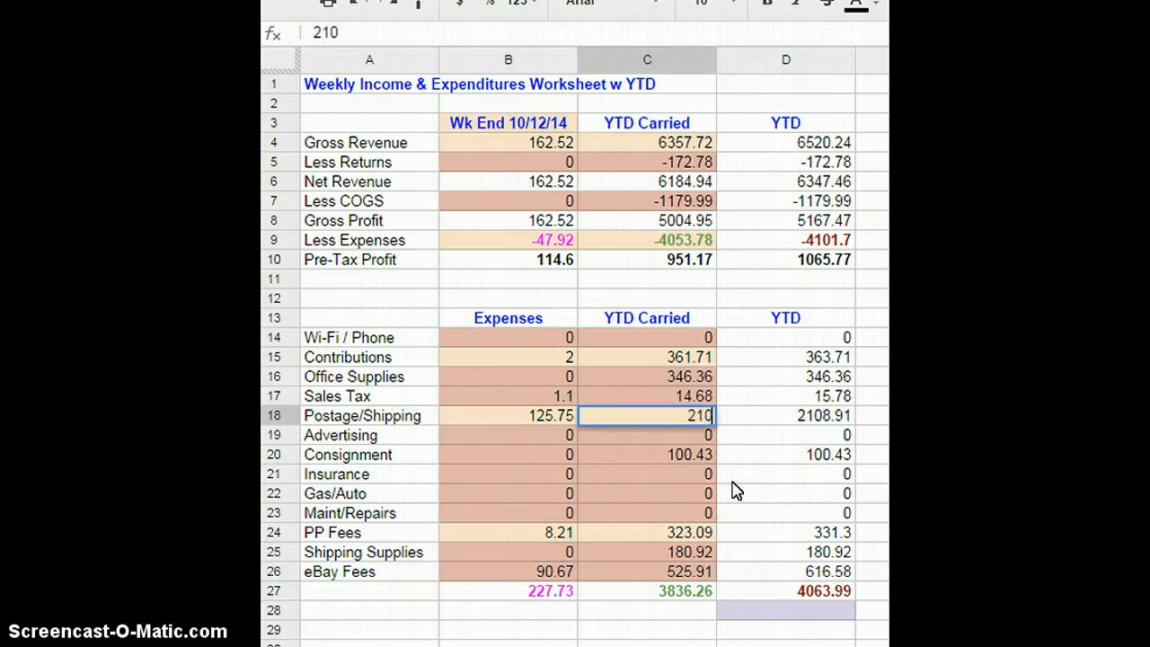
pyautogui.write('8.91')
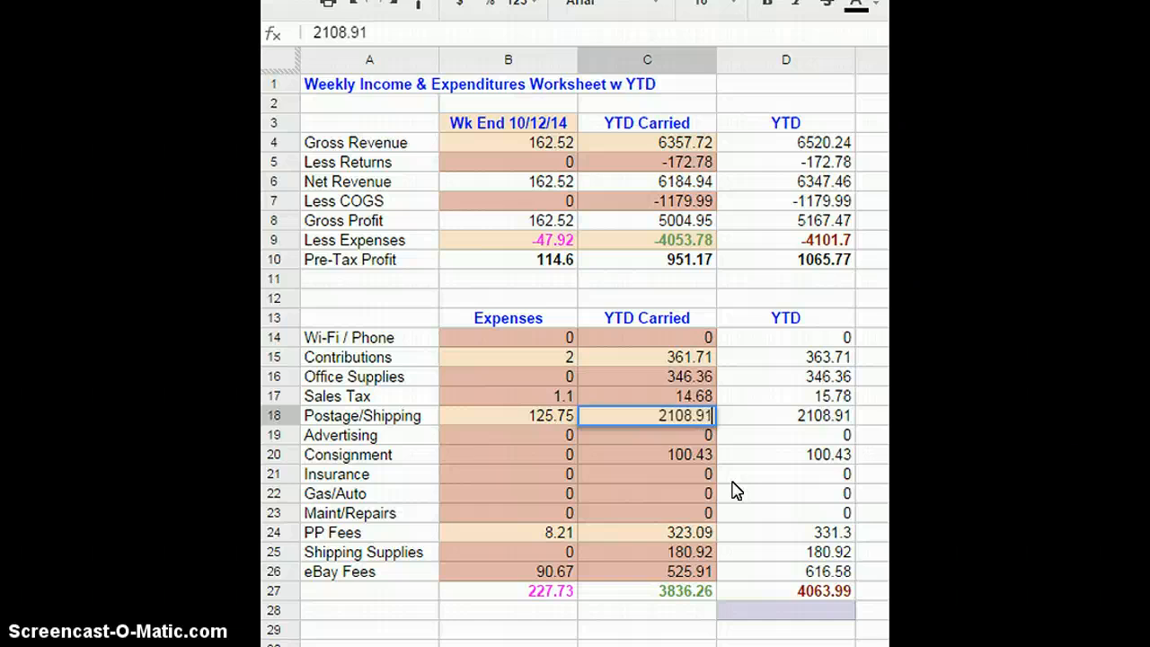
pyautogui.click(516, 428)
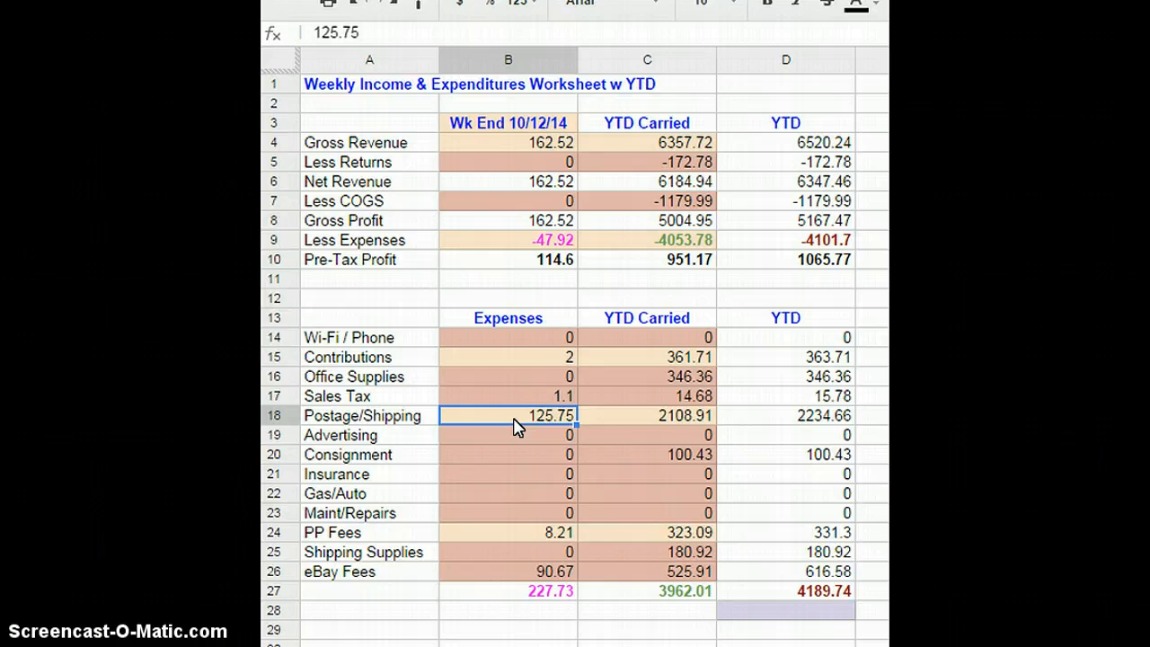
pyautogui.write('37.')
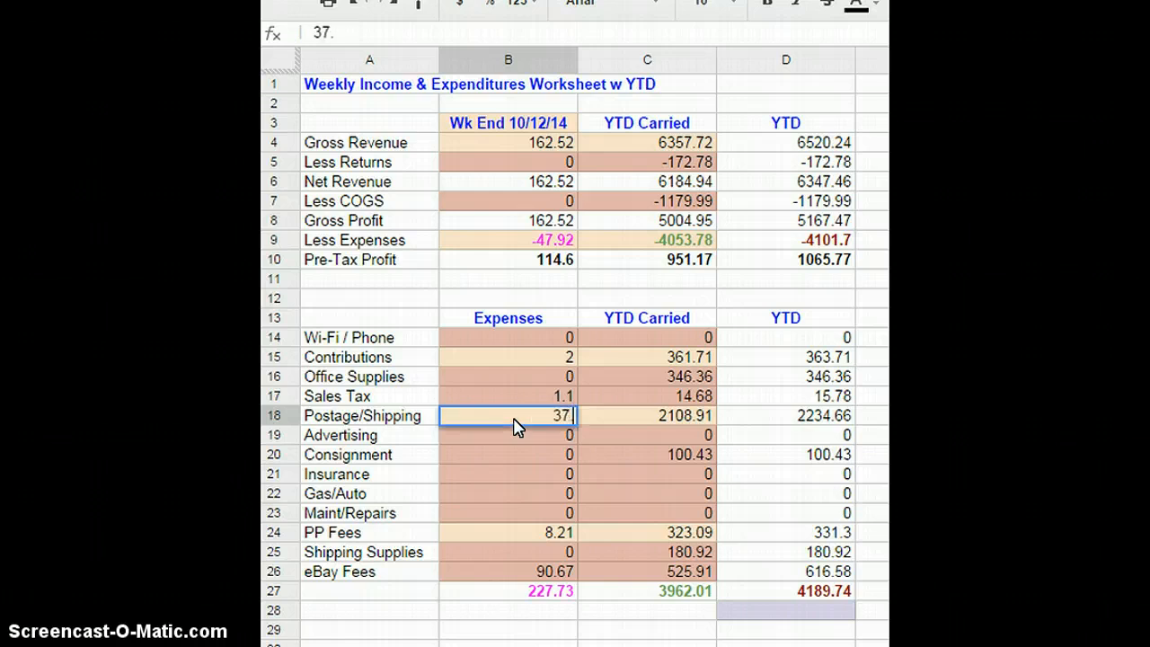
pyautogui.write('71')
pyautogui.press('Return')
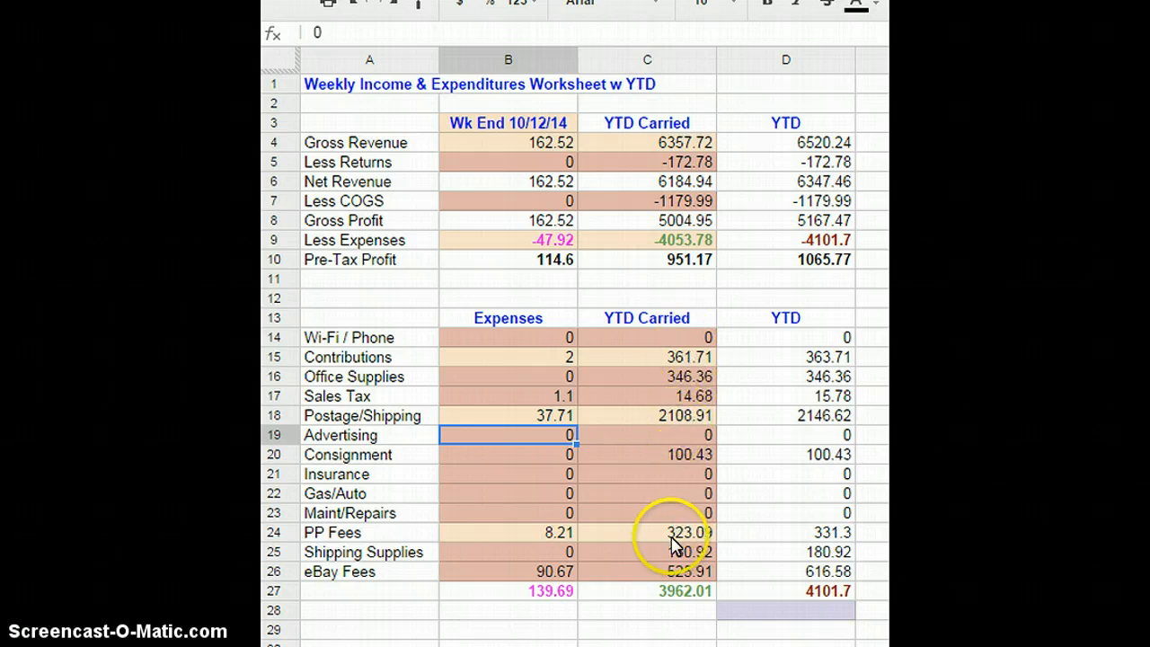
# Set the eBay Fees row's YTD Carried amount to 616.58 and its weekly expense to 0.
pyautogui.click(555, 575)
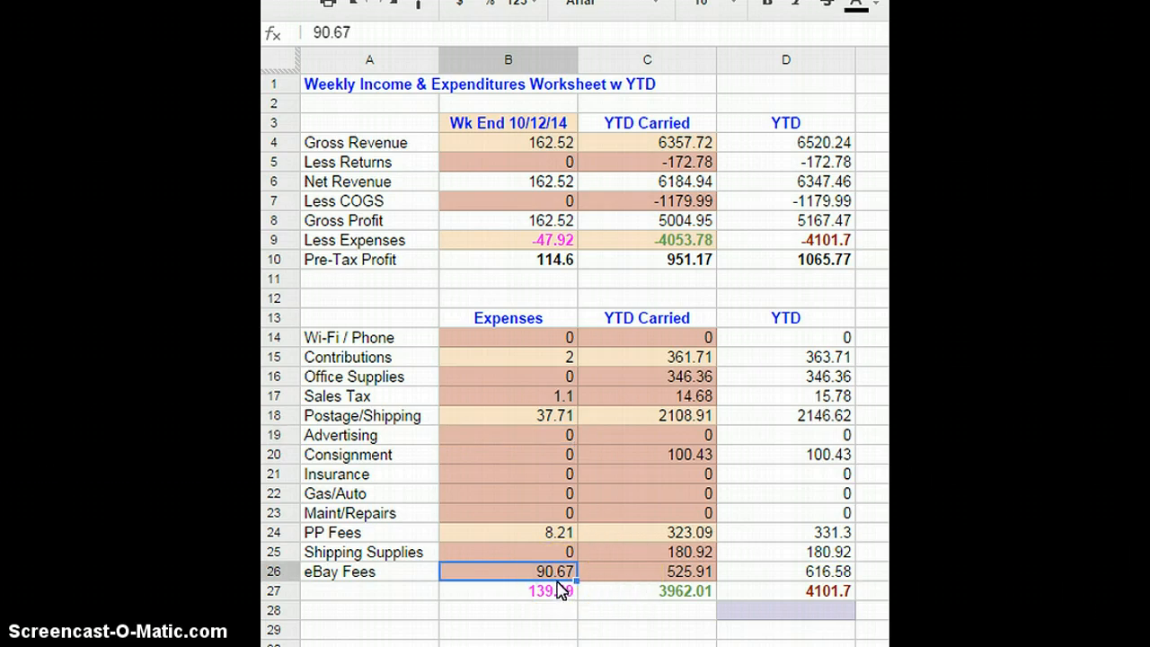
pyautogui.click(688, 574)
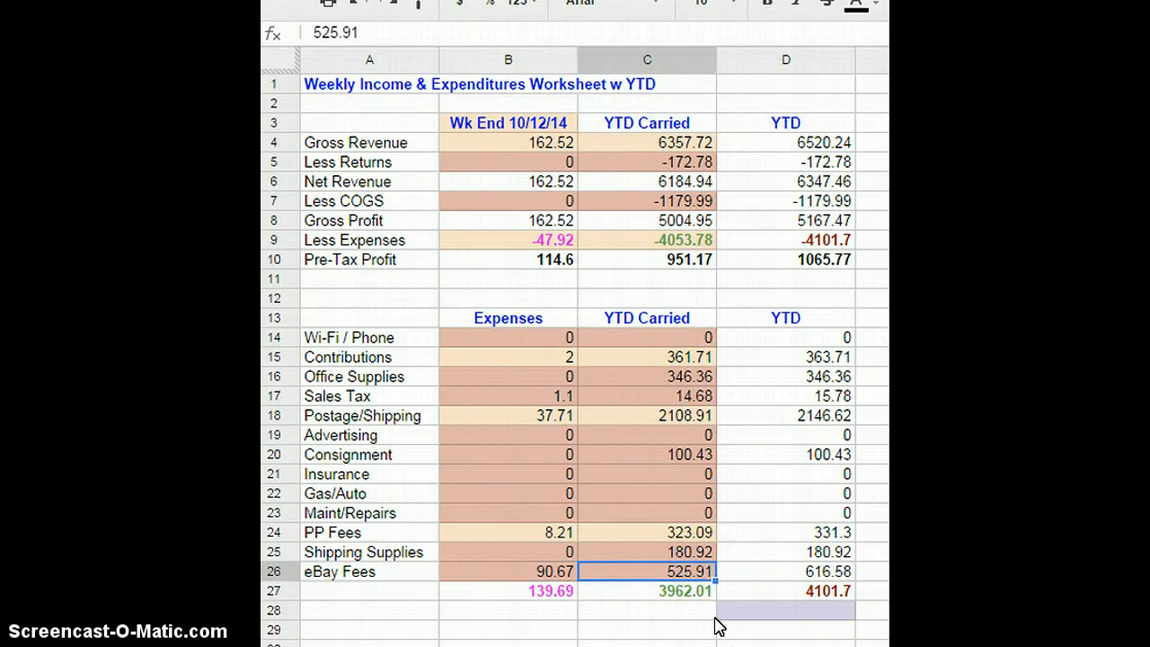
pyautogui.write('616.')
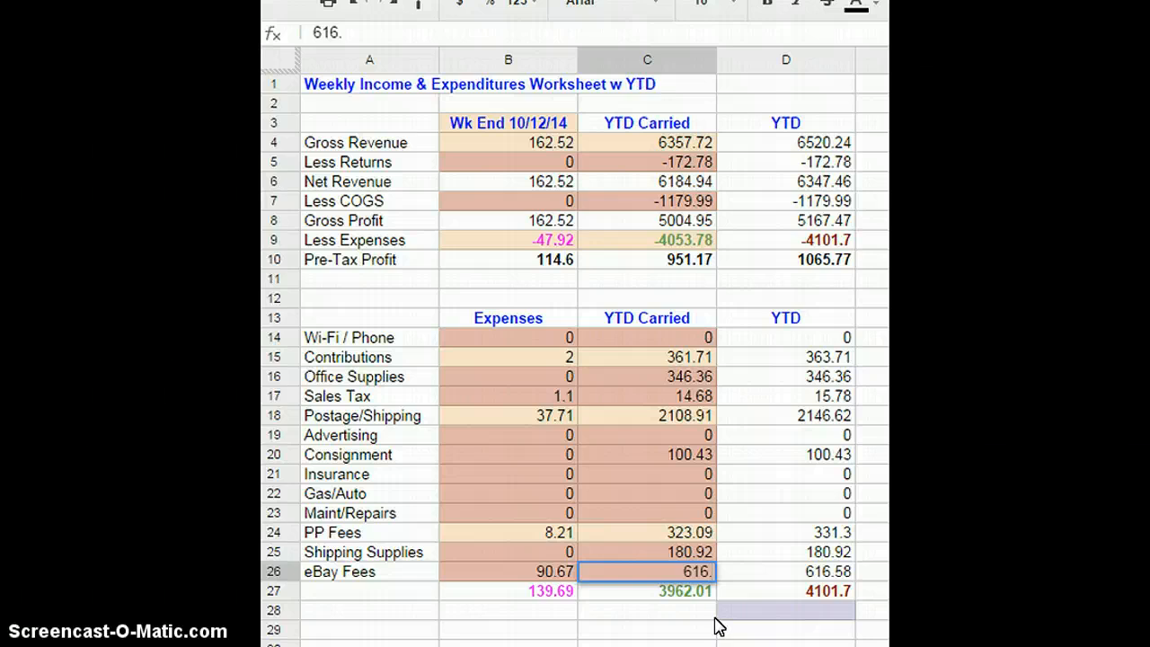
pyautogui.write('58')
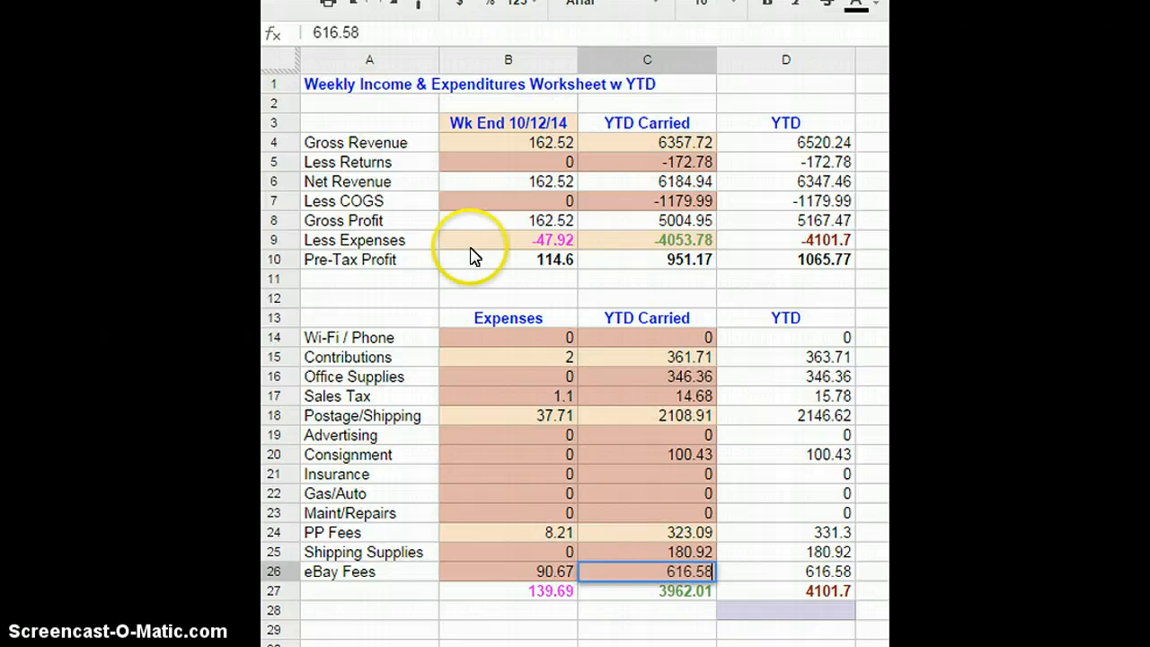
pyautogui.click(558, 580)
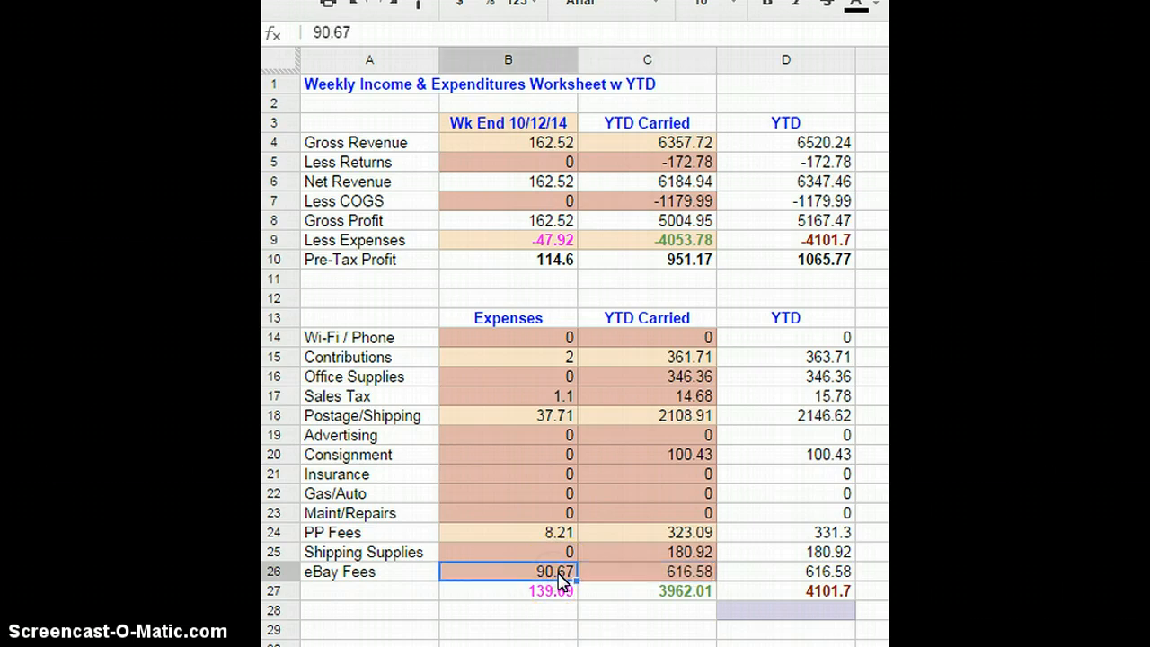
pyautogui.write('0')
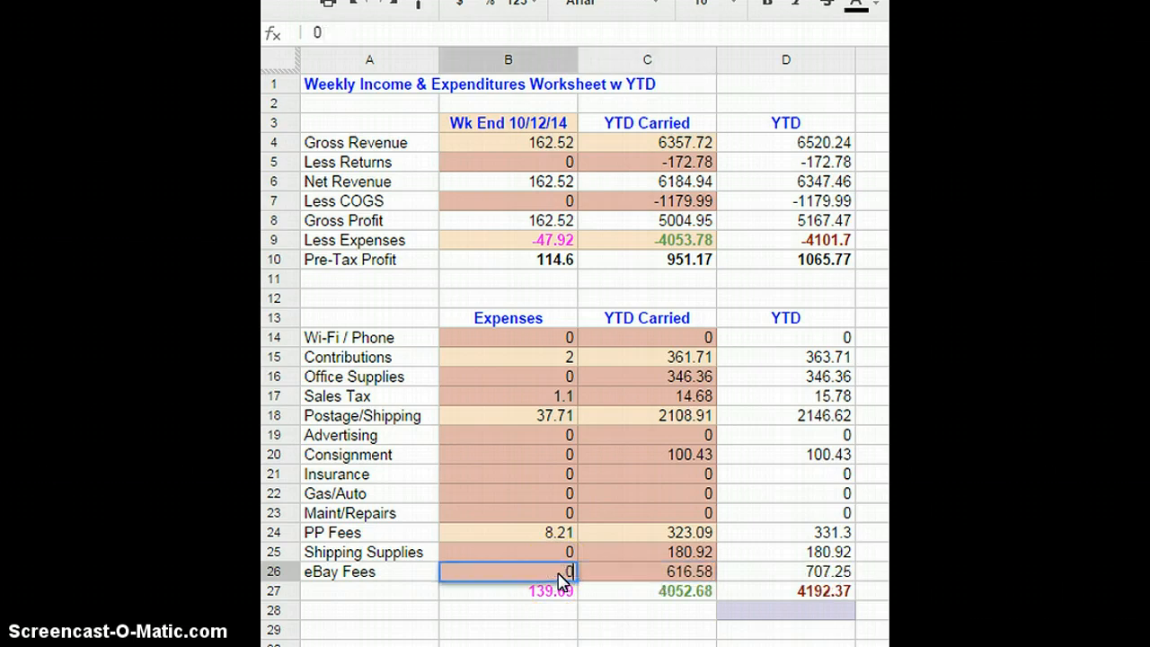
pyautogui.press('Return')
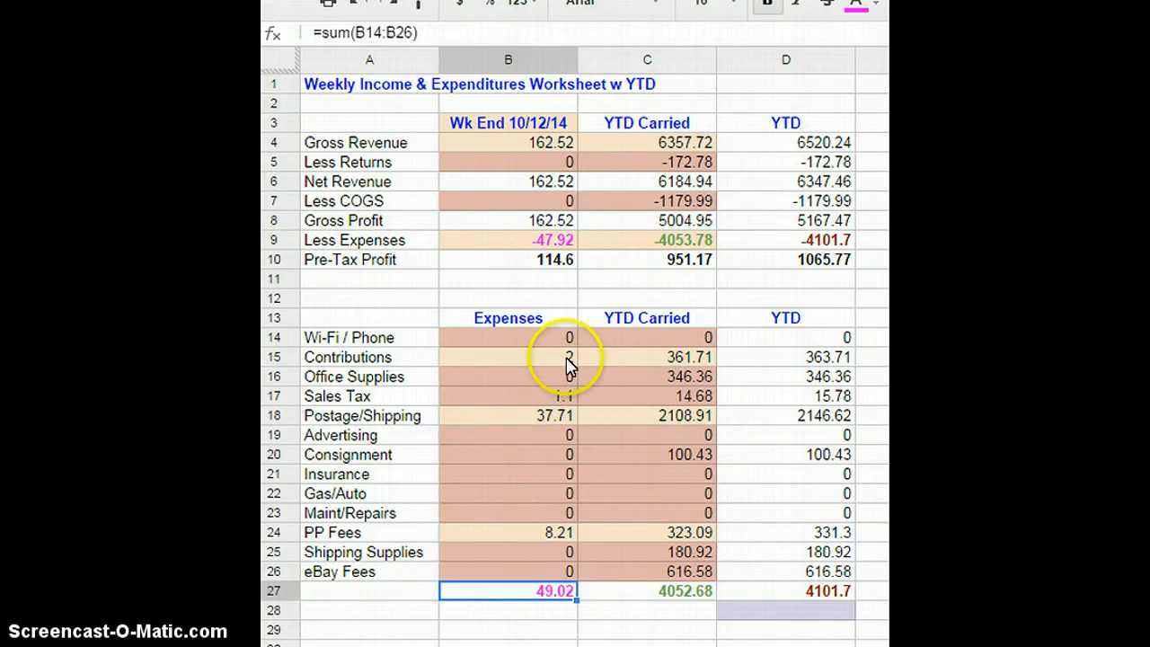
# Set the Sales Tax row's YTD Carried amount to 15.78 and its weekly expense to 0.
pyautogui.click(561, 398)
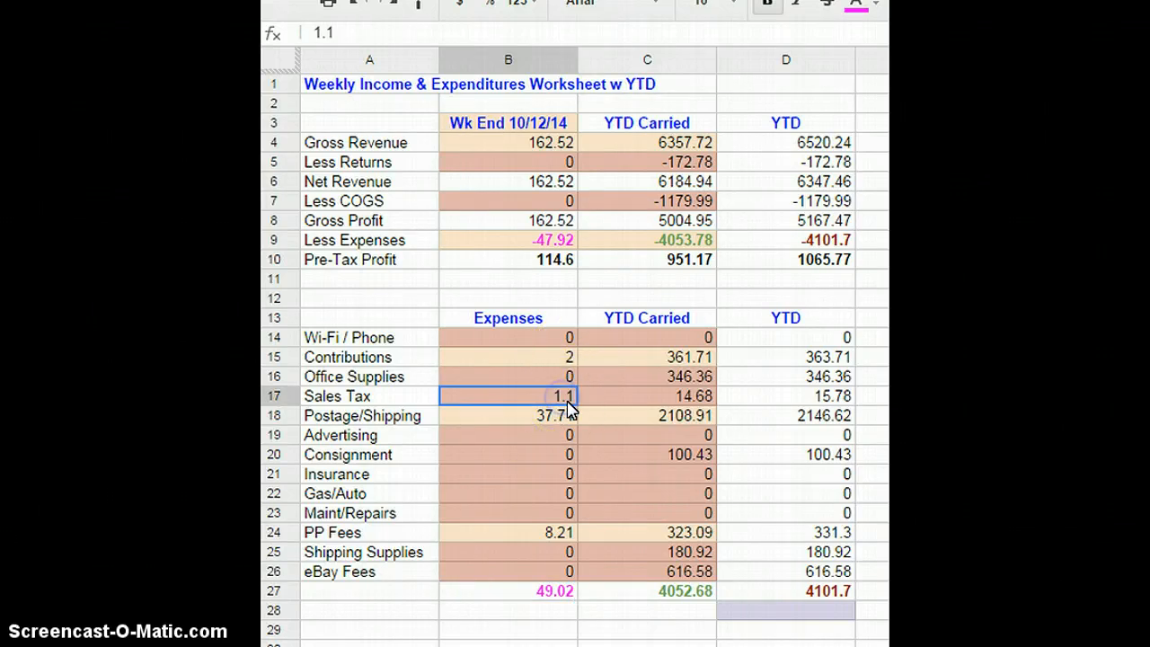
pyautogui.click(633, 398)
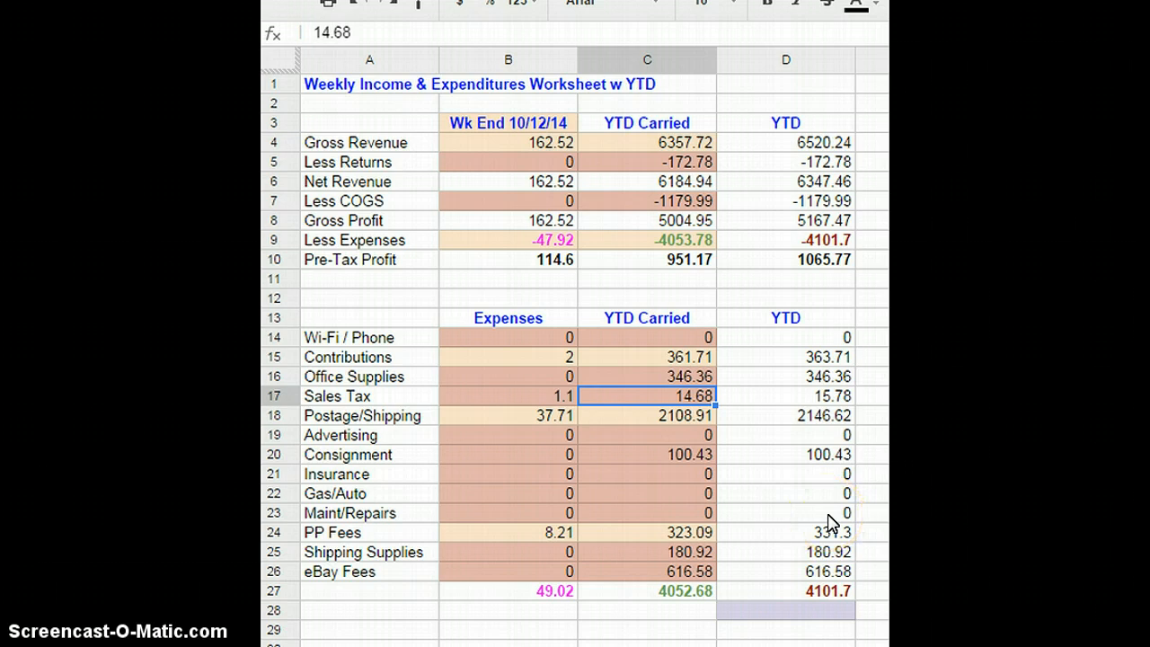
pyautogui.write('15')
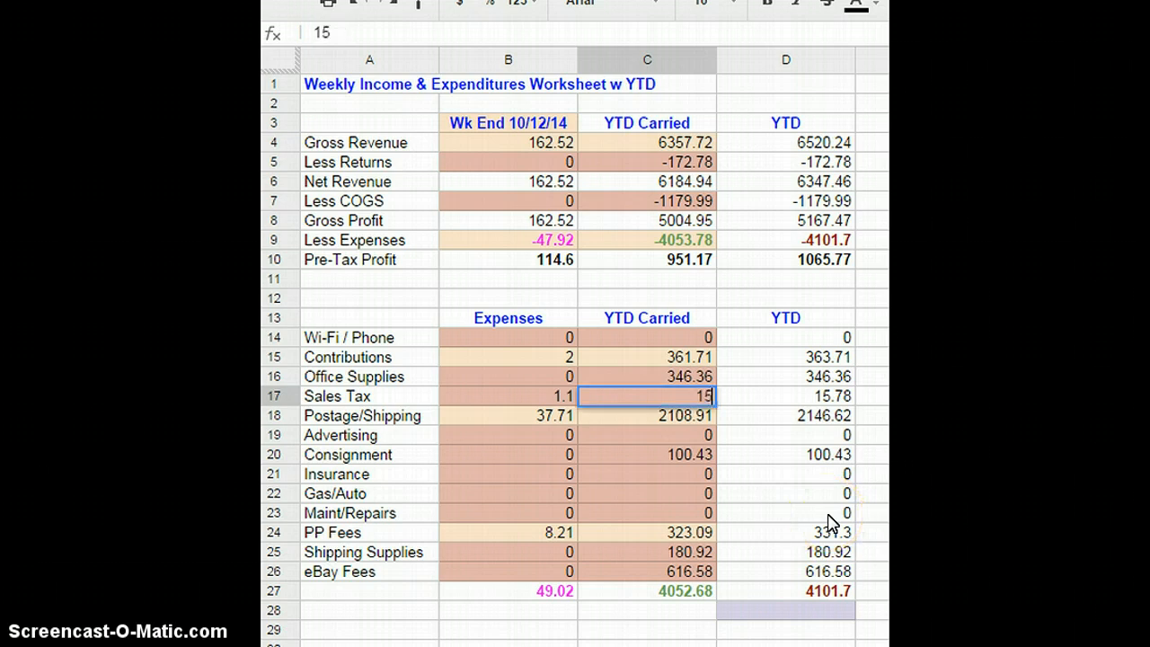
pyautogui.write('.78')
pyautogui.press('Return')
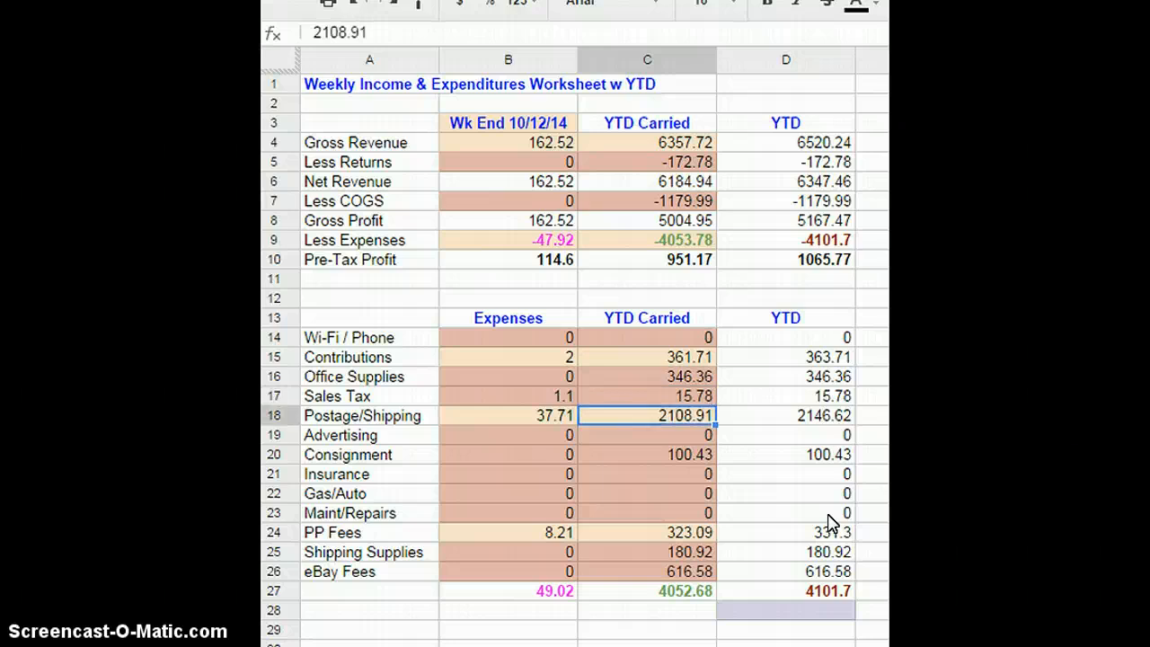
pyautogui.click(560, 400)
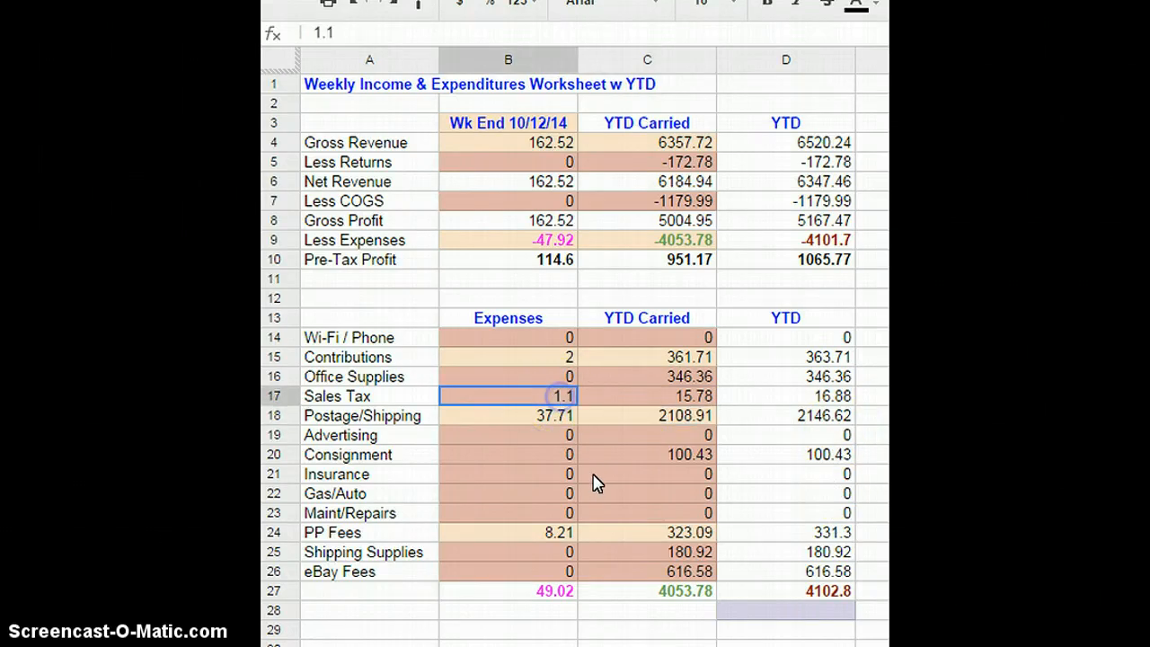
pyautogui.write('0')
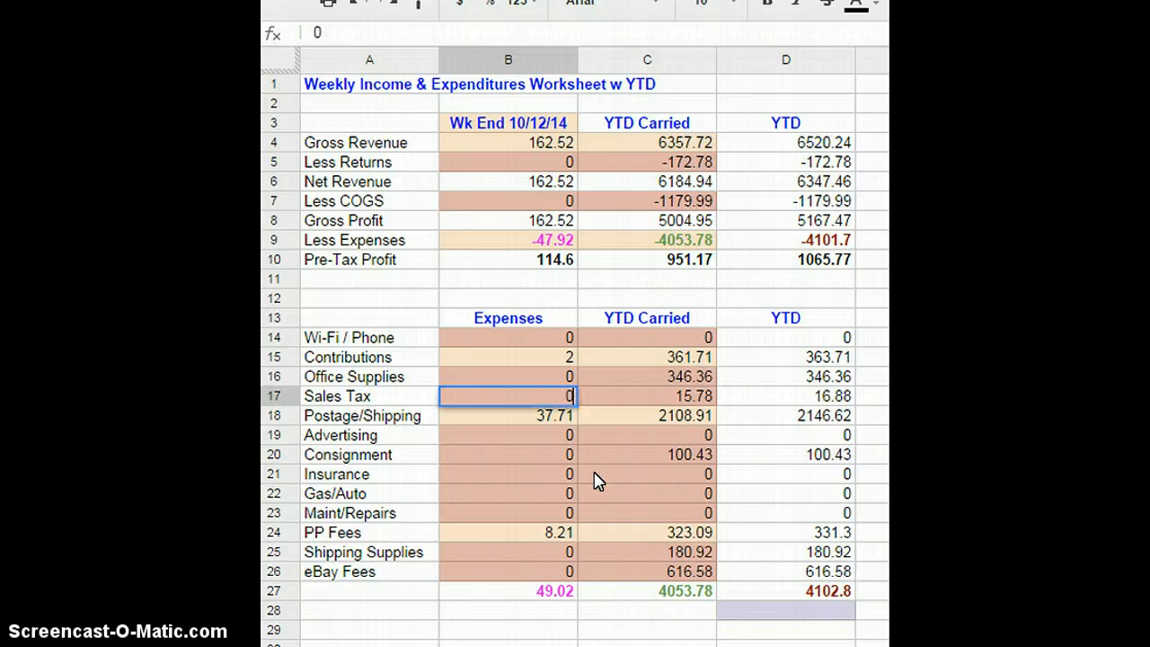
pyautogui.press('Return')
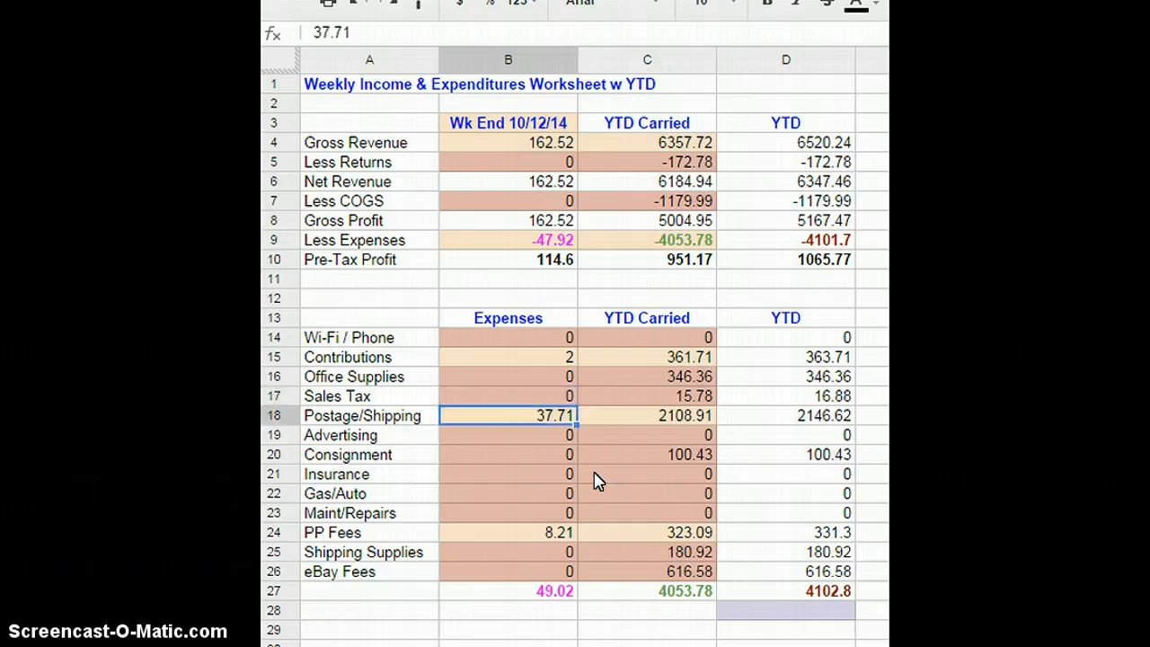